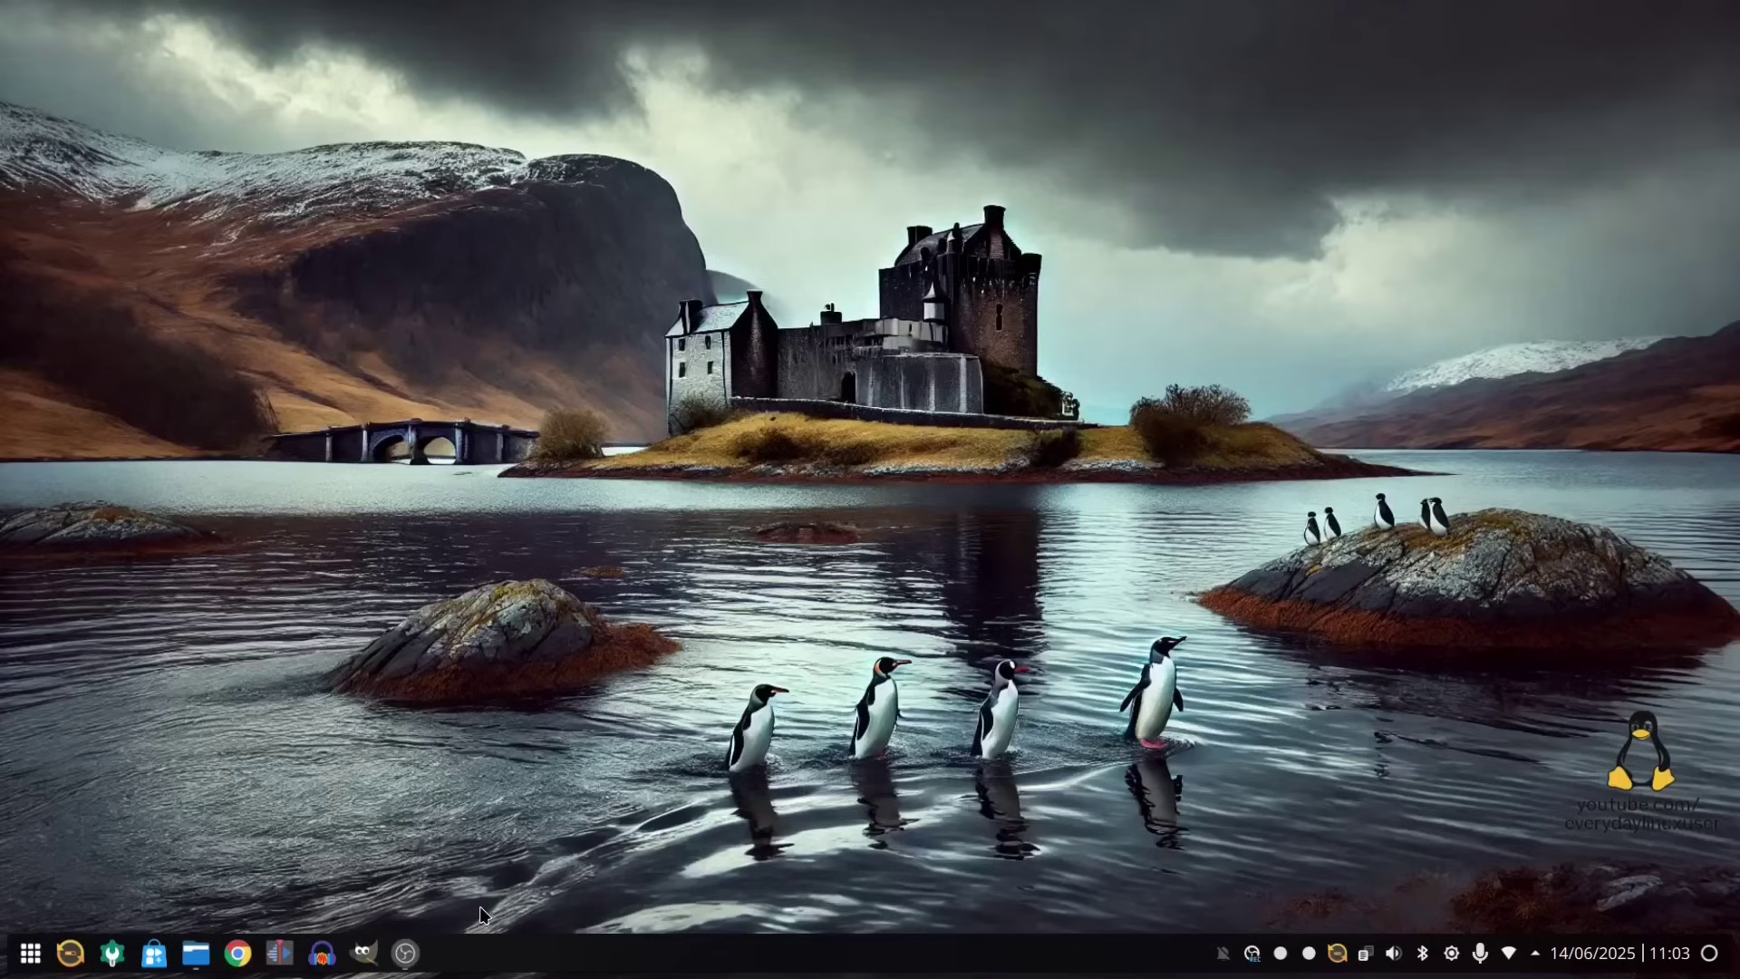
Bring up the OBS Studio window recording its Screen Capture and Audio Input Capture scene
mouse_move(405, 963)
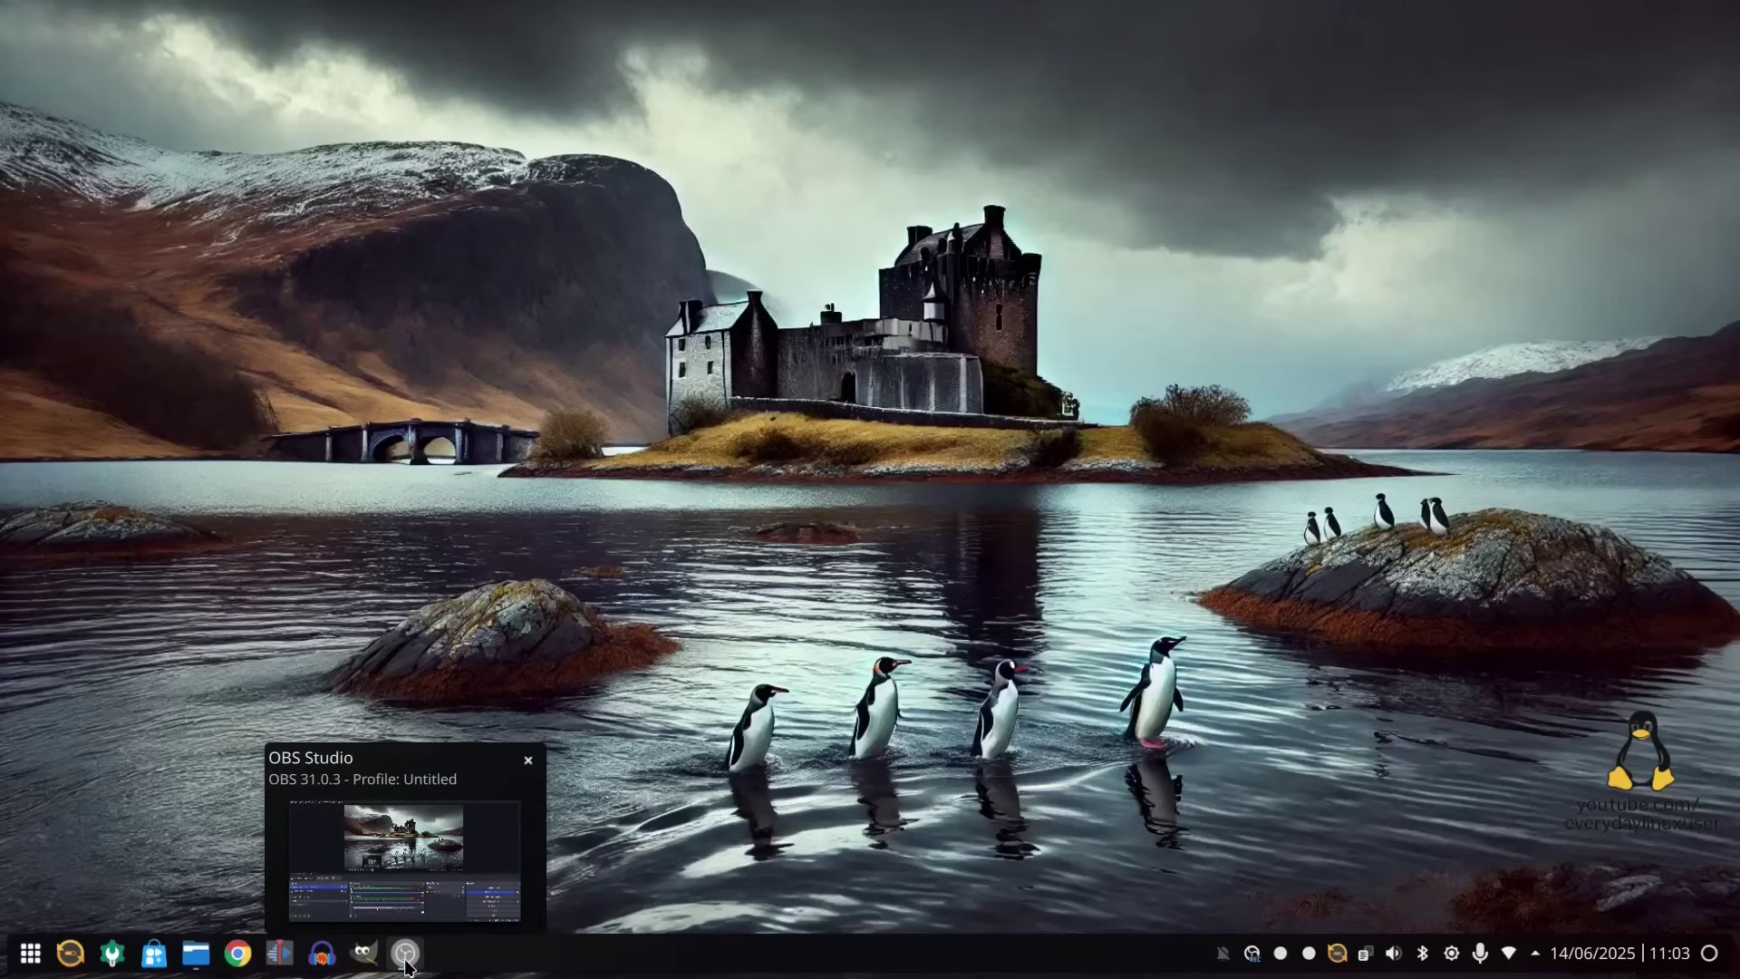
left_click(405, 962)
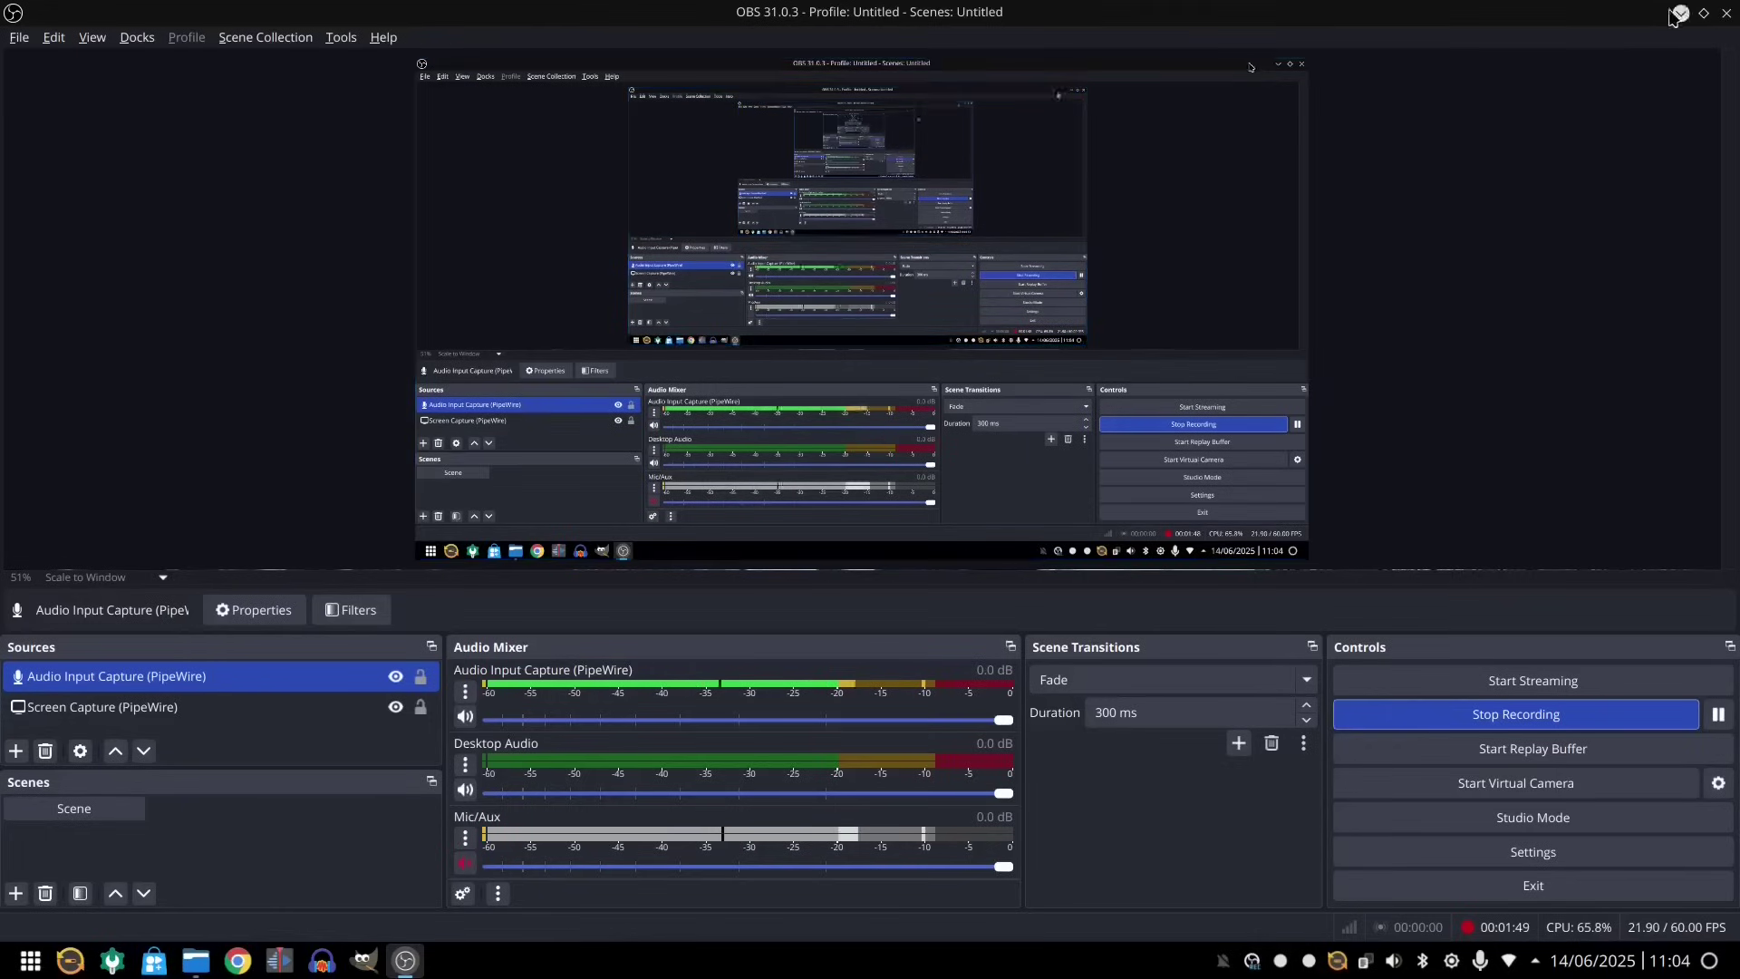
Restore the OBS window, shift it to the right, then maximize it again
left_click(1701, 17)
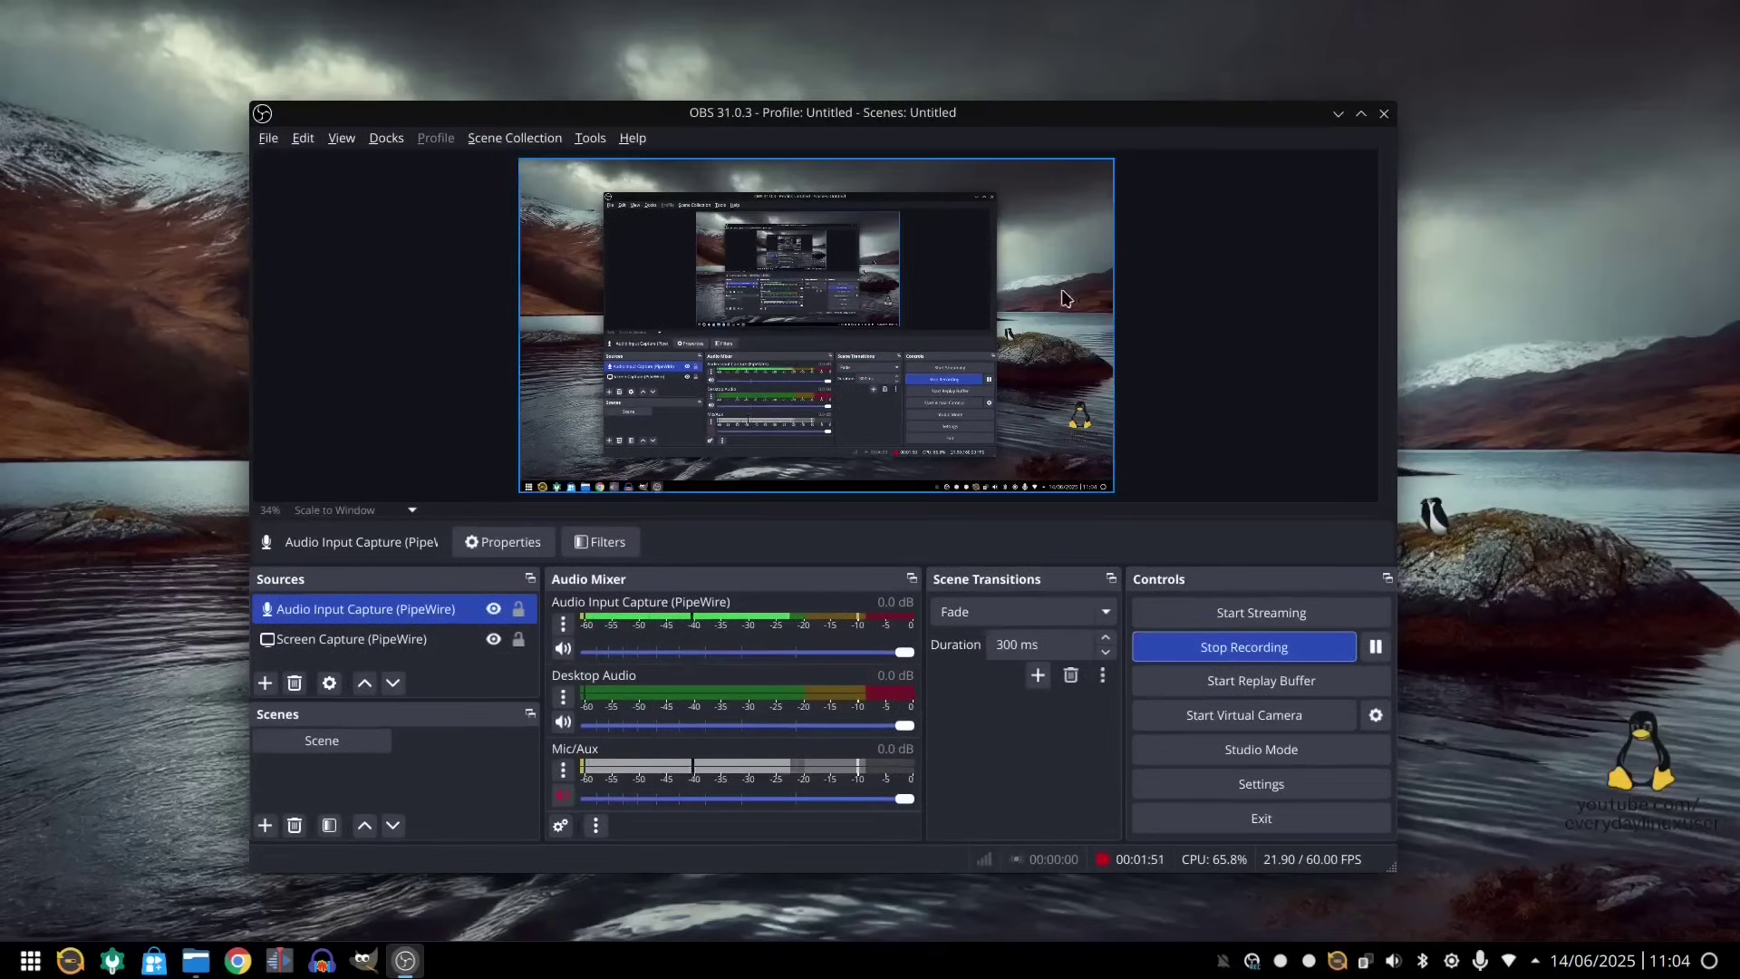
left_click_drag(994, 117, 1033, 124)
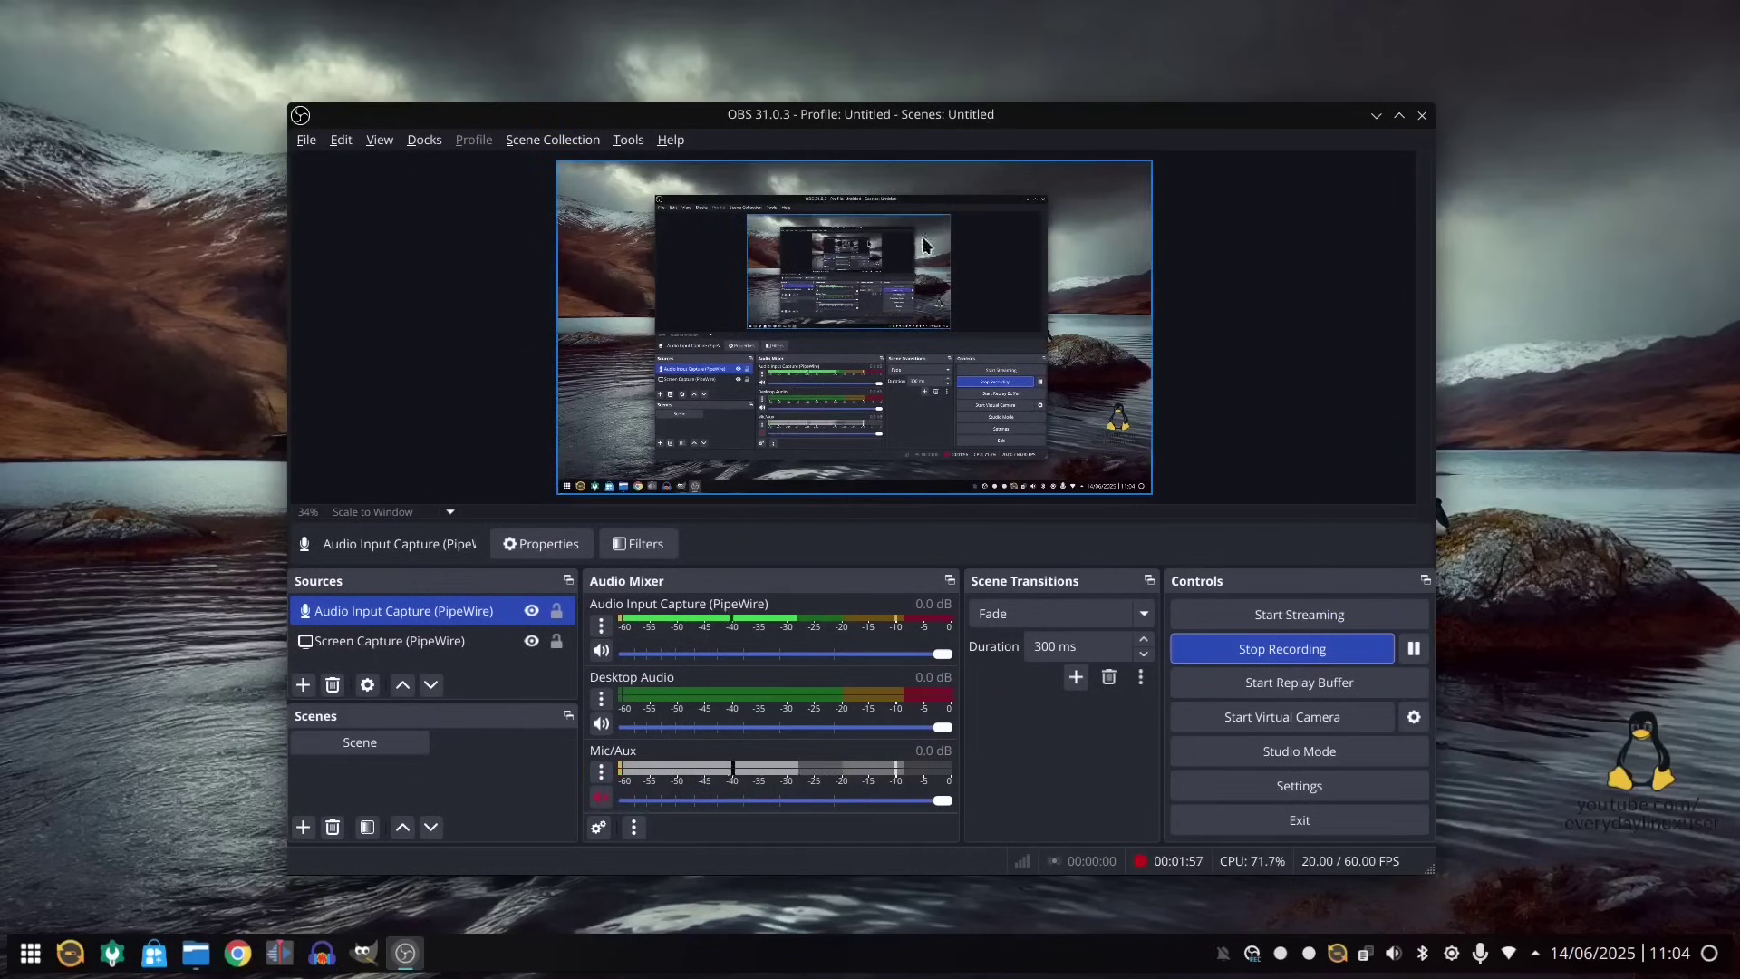
left_click(1398, 115)
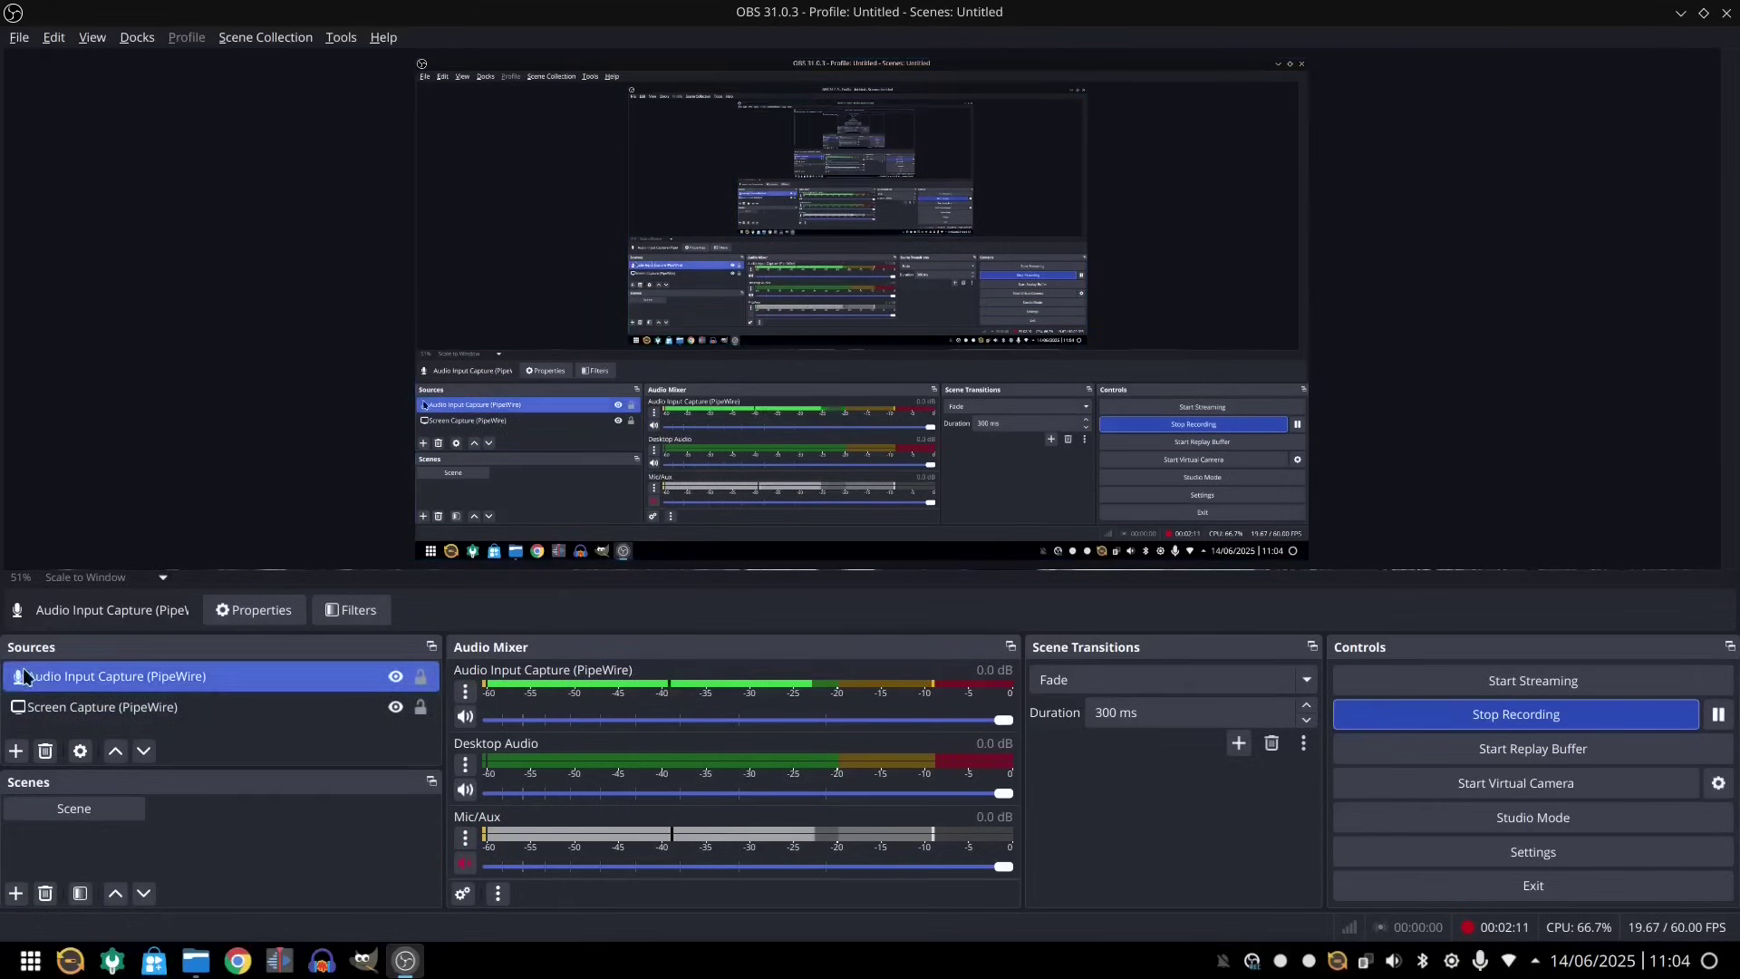
left_click(252, 706, "ctrl")
left_click(109, 707, "ctrl")
left_click(109, 708, "ctrl")
left_click(108, 708, "ctrl")
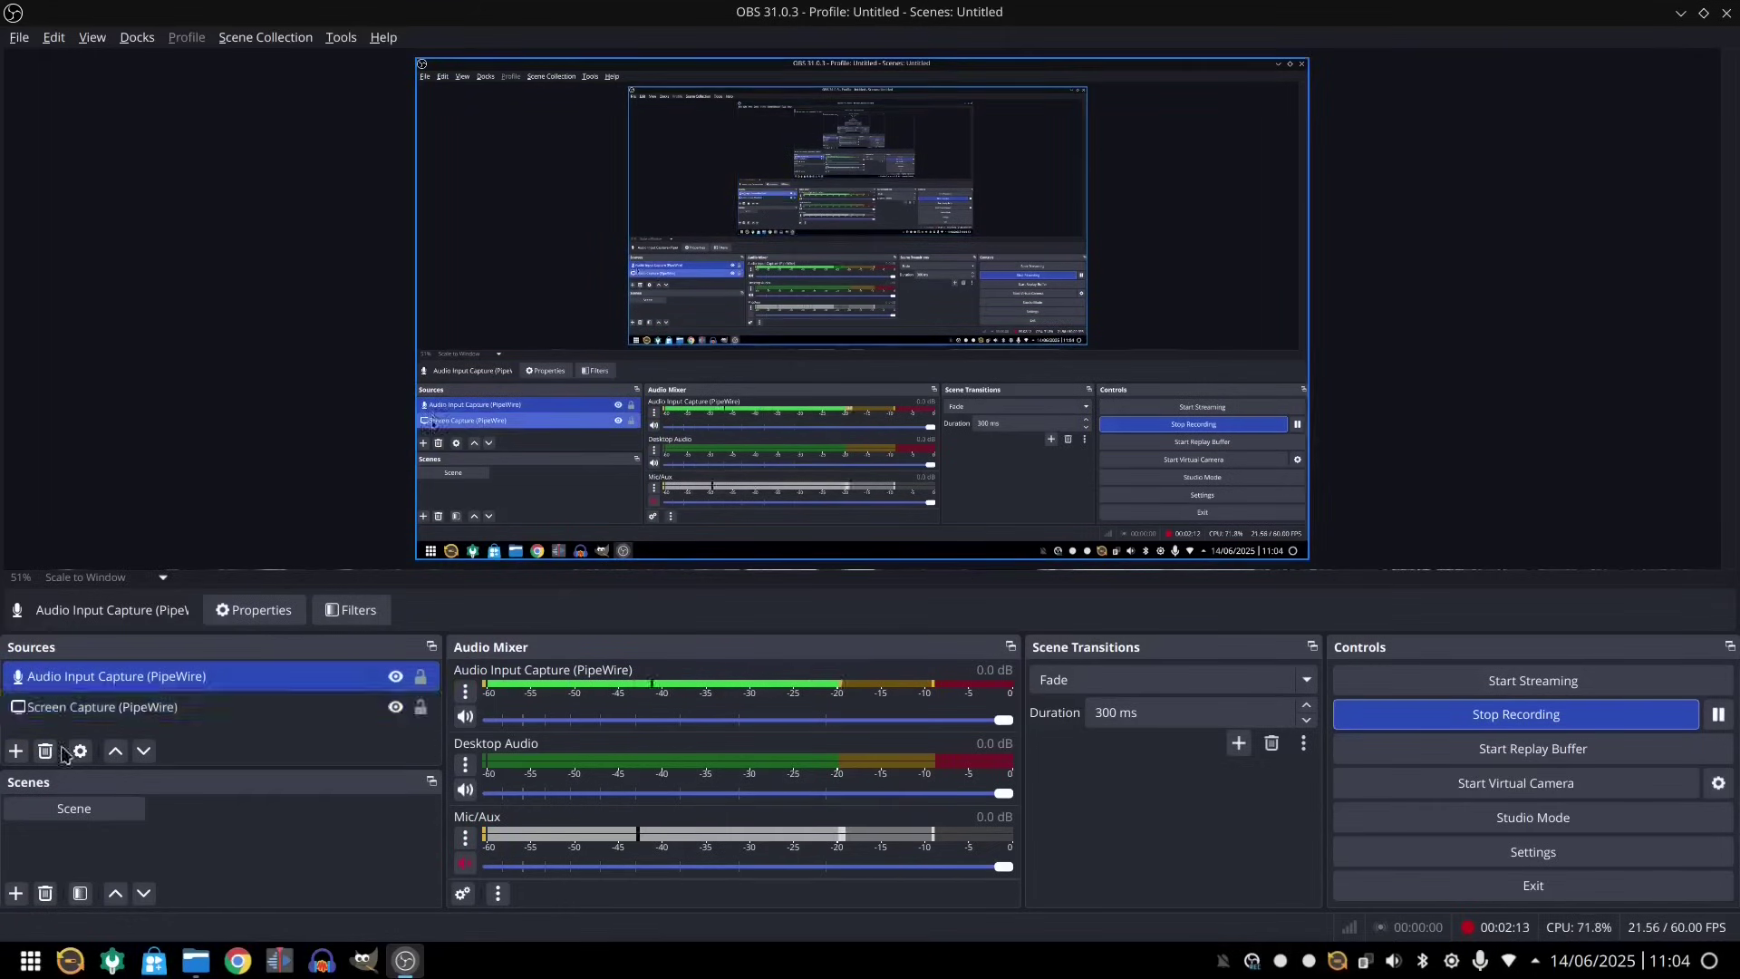
left_click(107, 708, "ctrl")
left_click(107, 707, "ctrl")
left_click(80, 710, "ctrl")
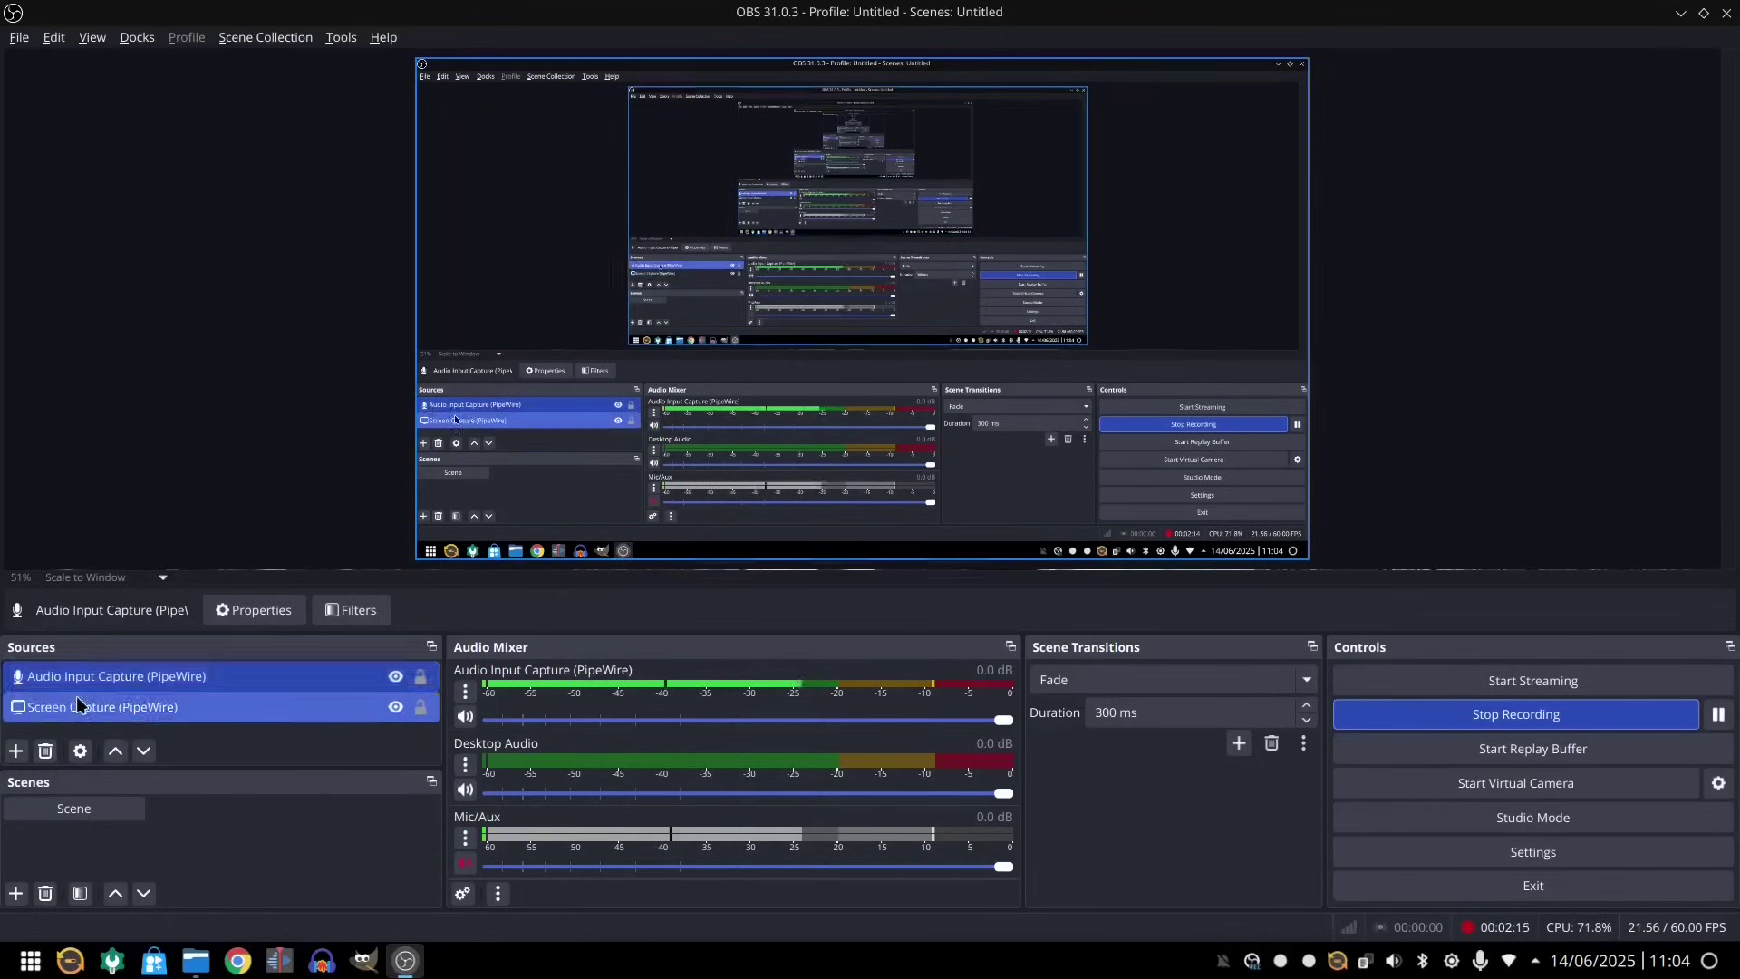
left_click(107, 675)
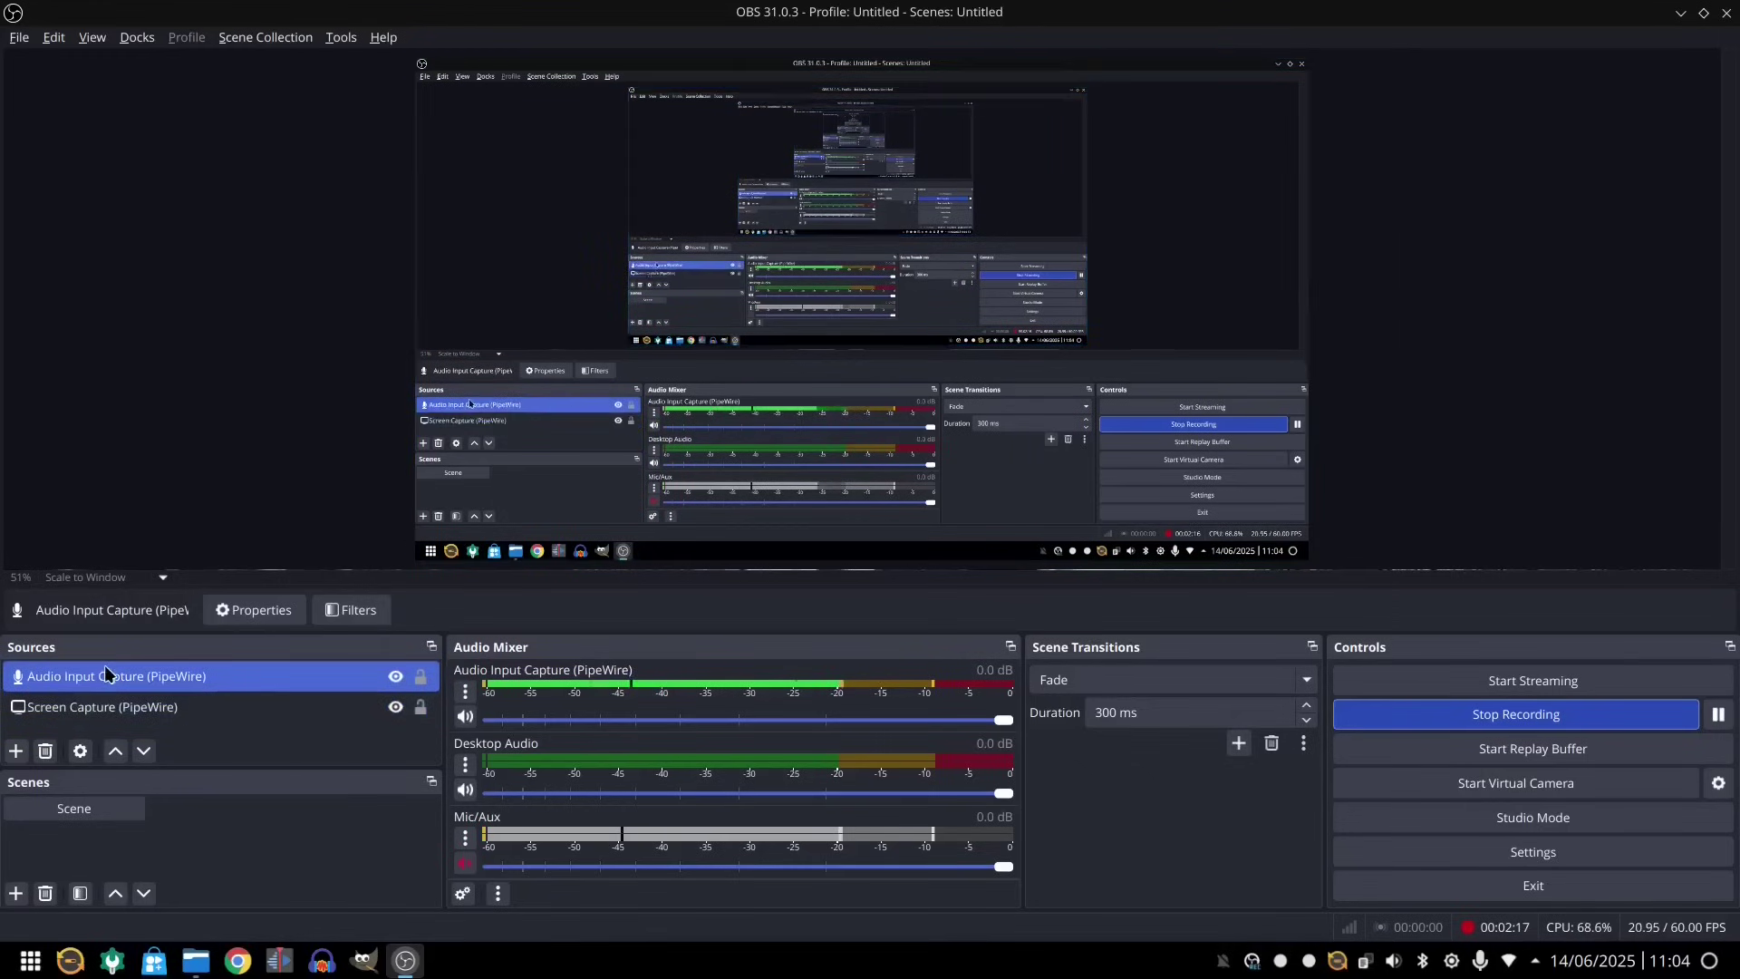
left_click(20, 752)
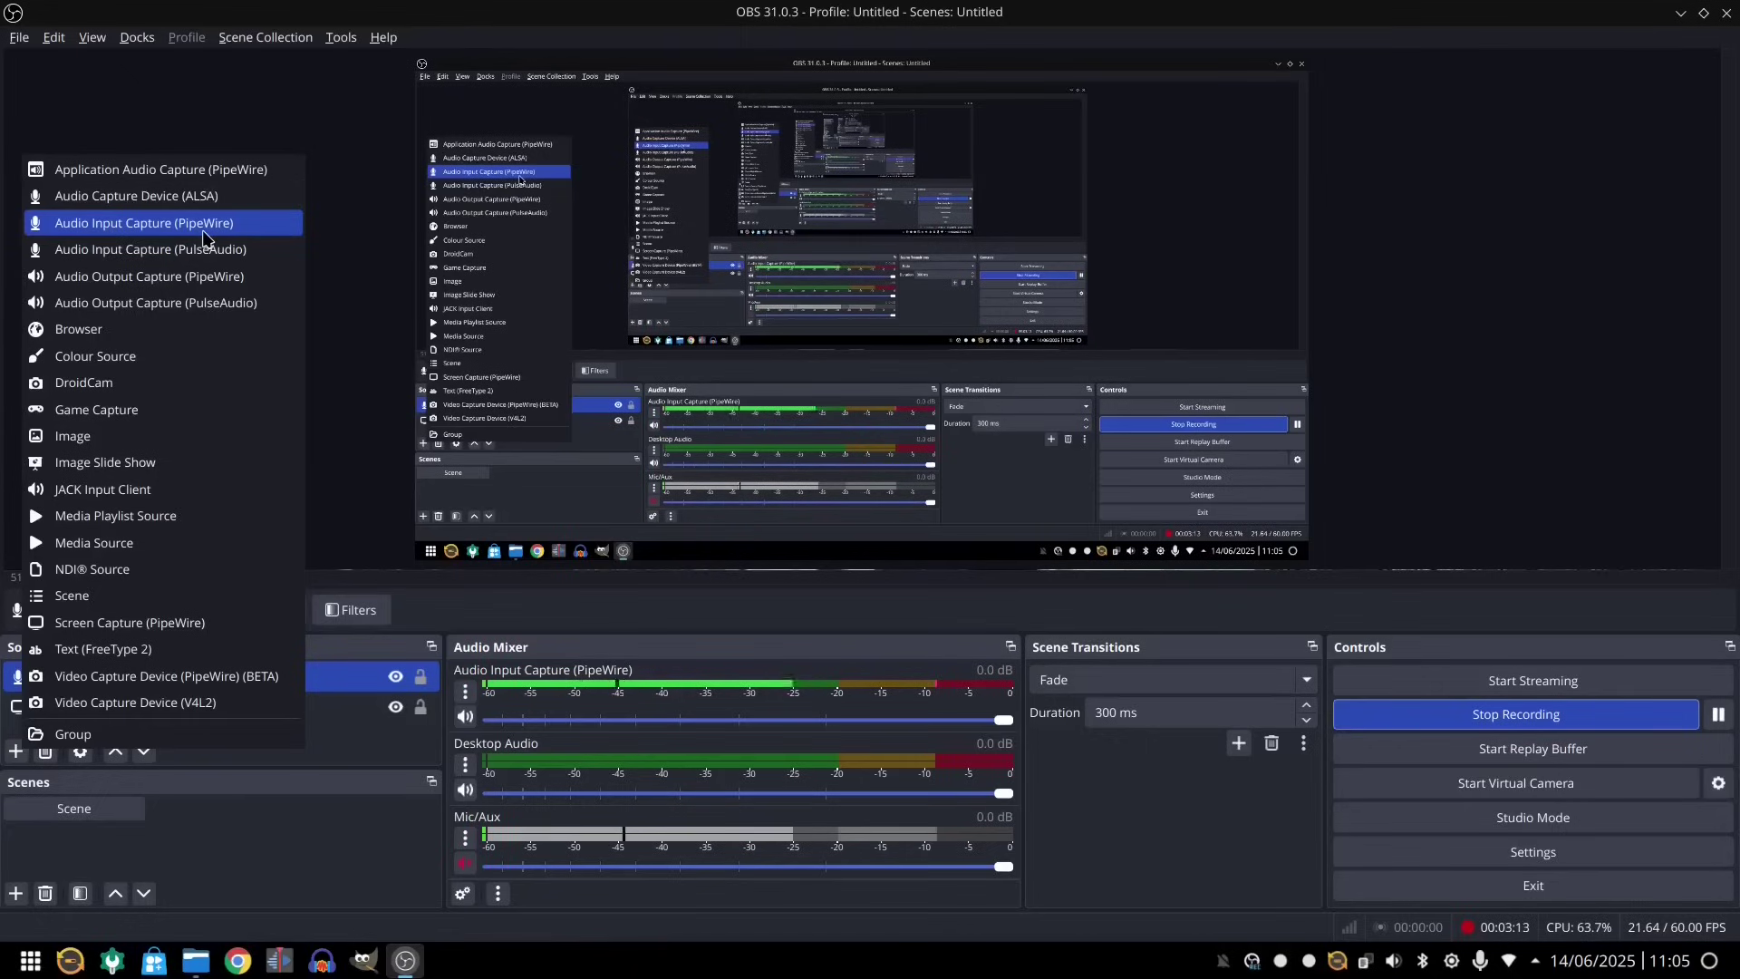
left_click(350, 283)
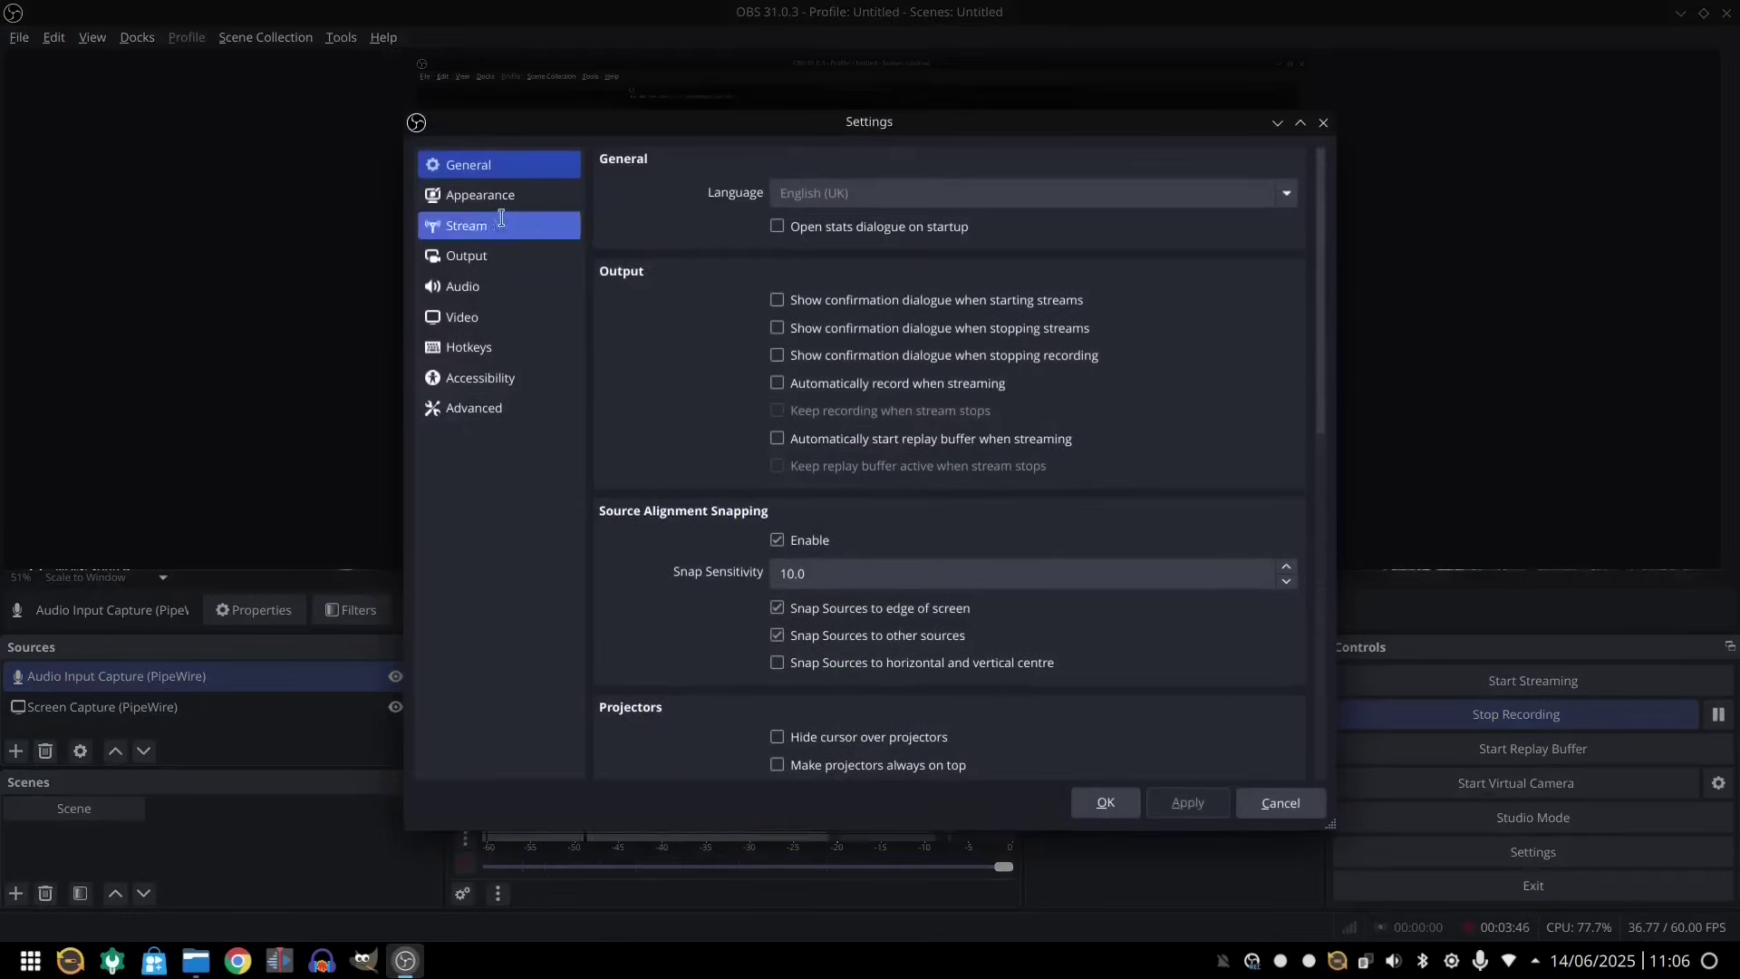
left_click(494, 196)
left_click(489, 258)
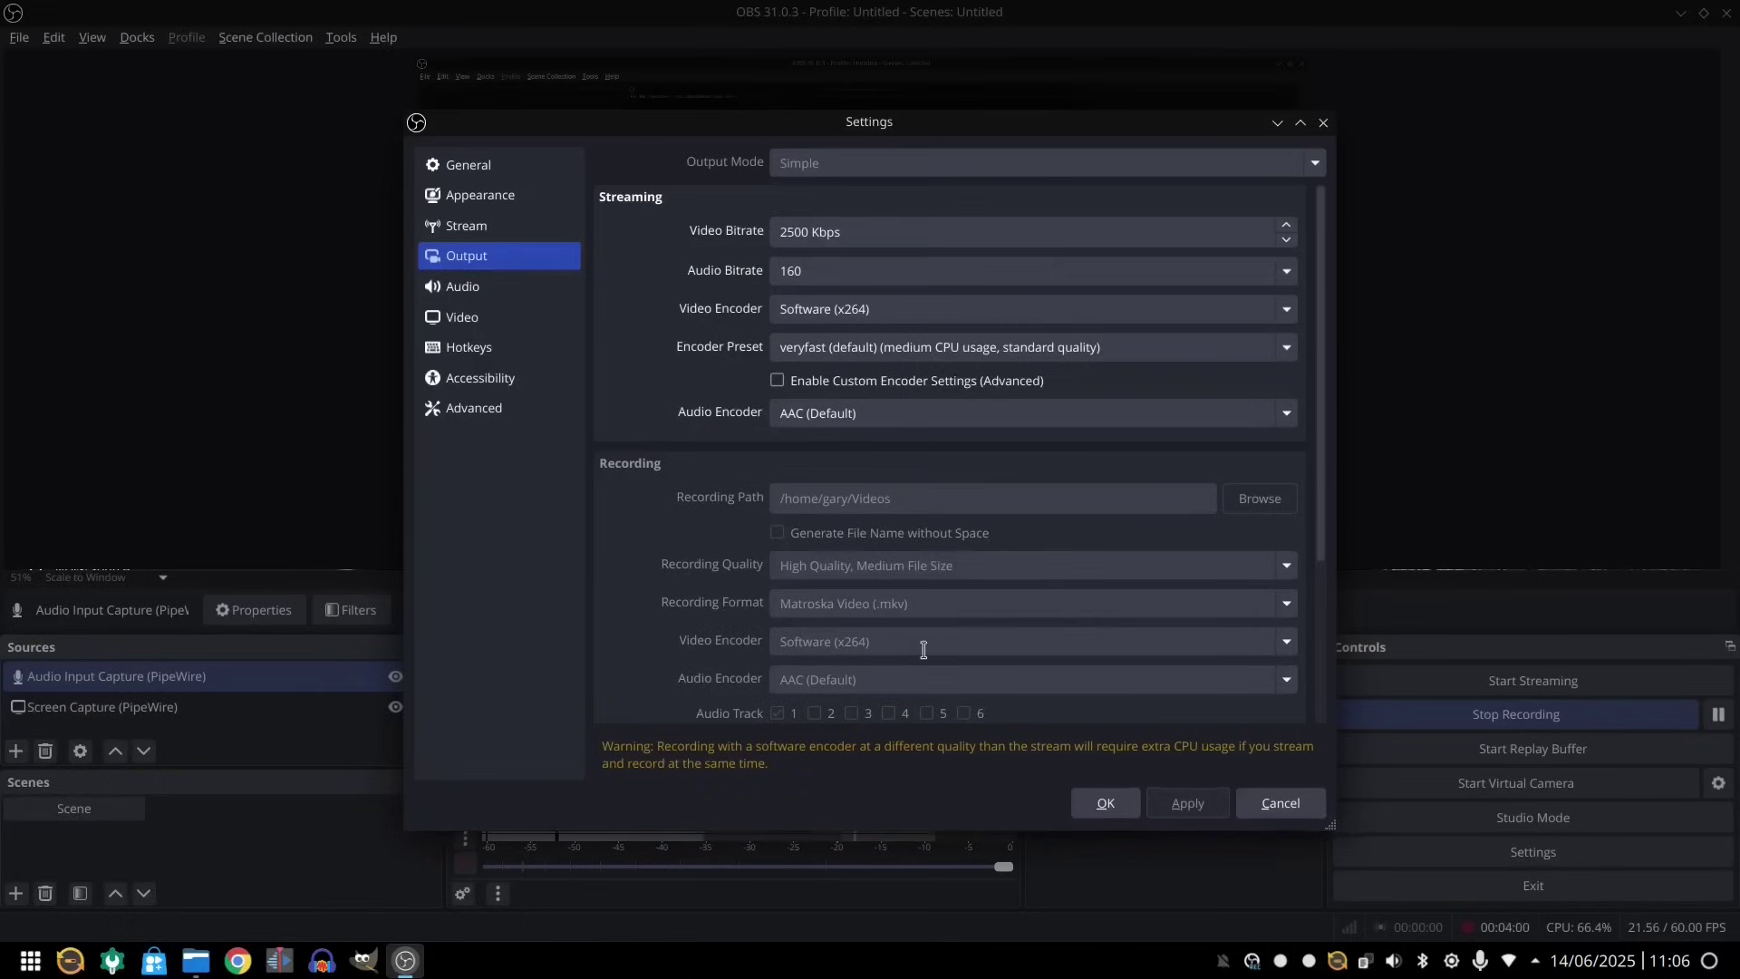
left_click(493, 288)
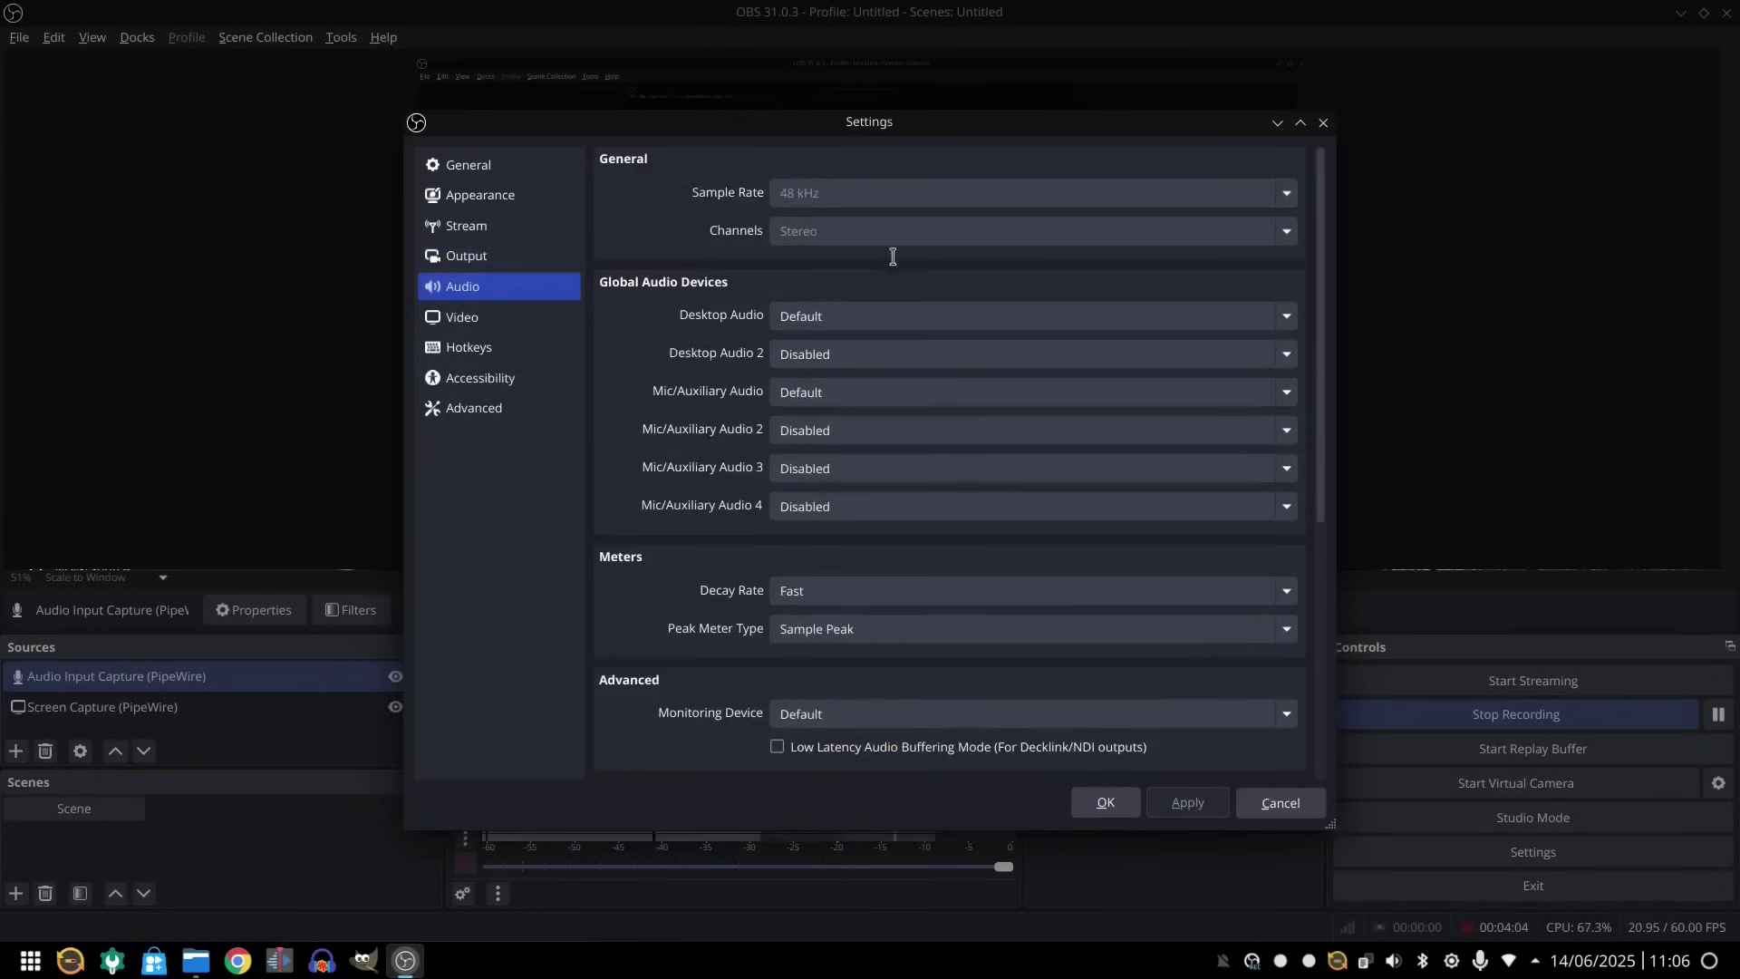
scroll(927, 524, "down", 1)
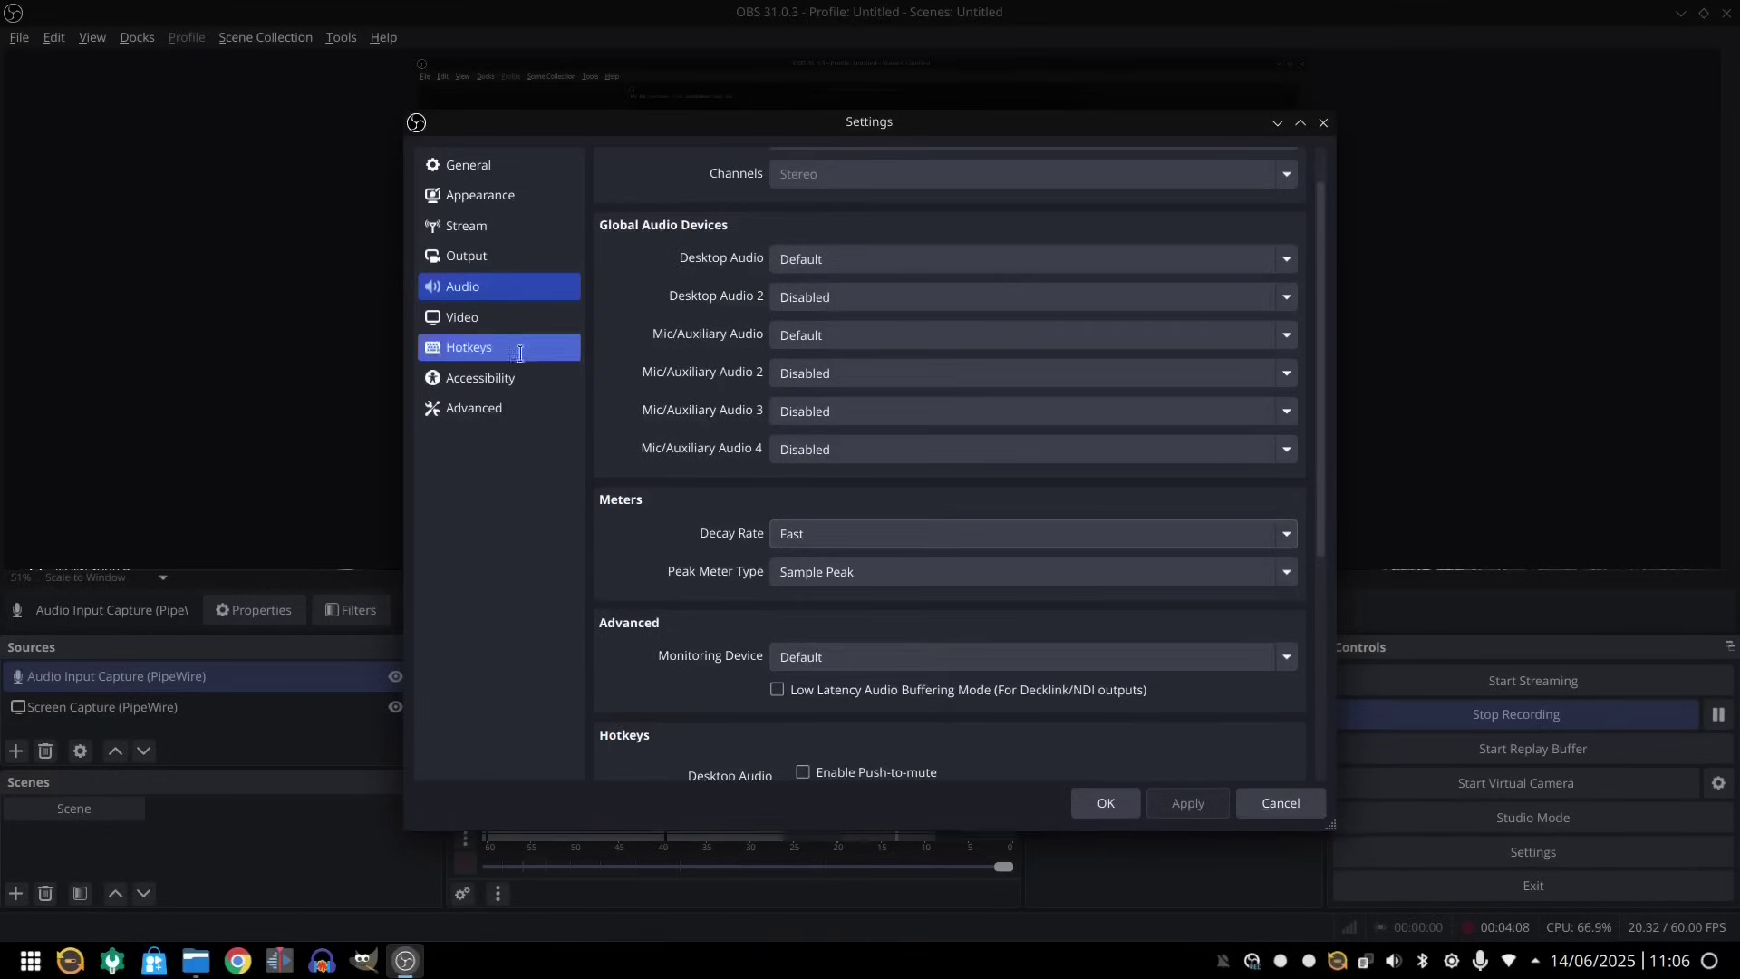
left_click(494, 317)
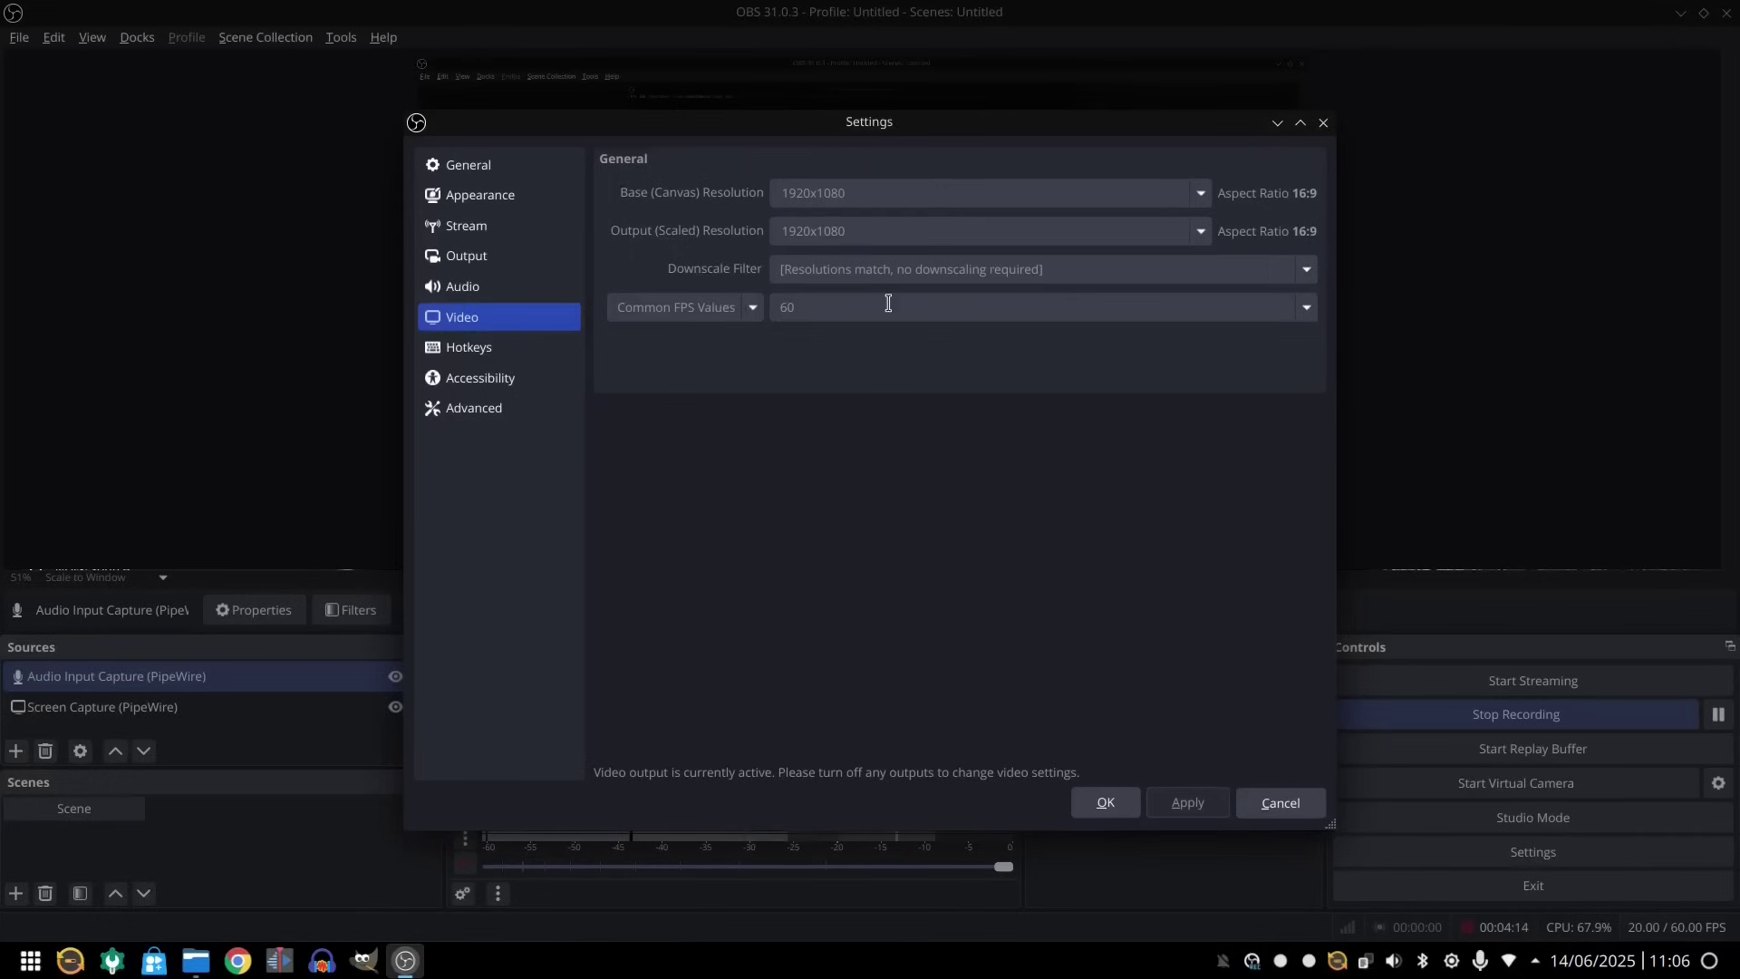
left_click(500, 351)
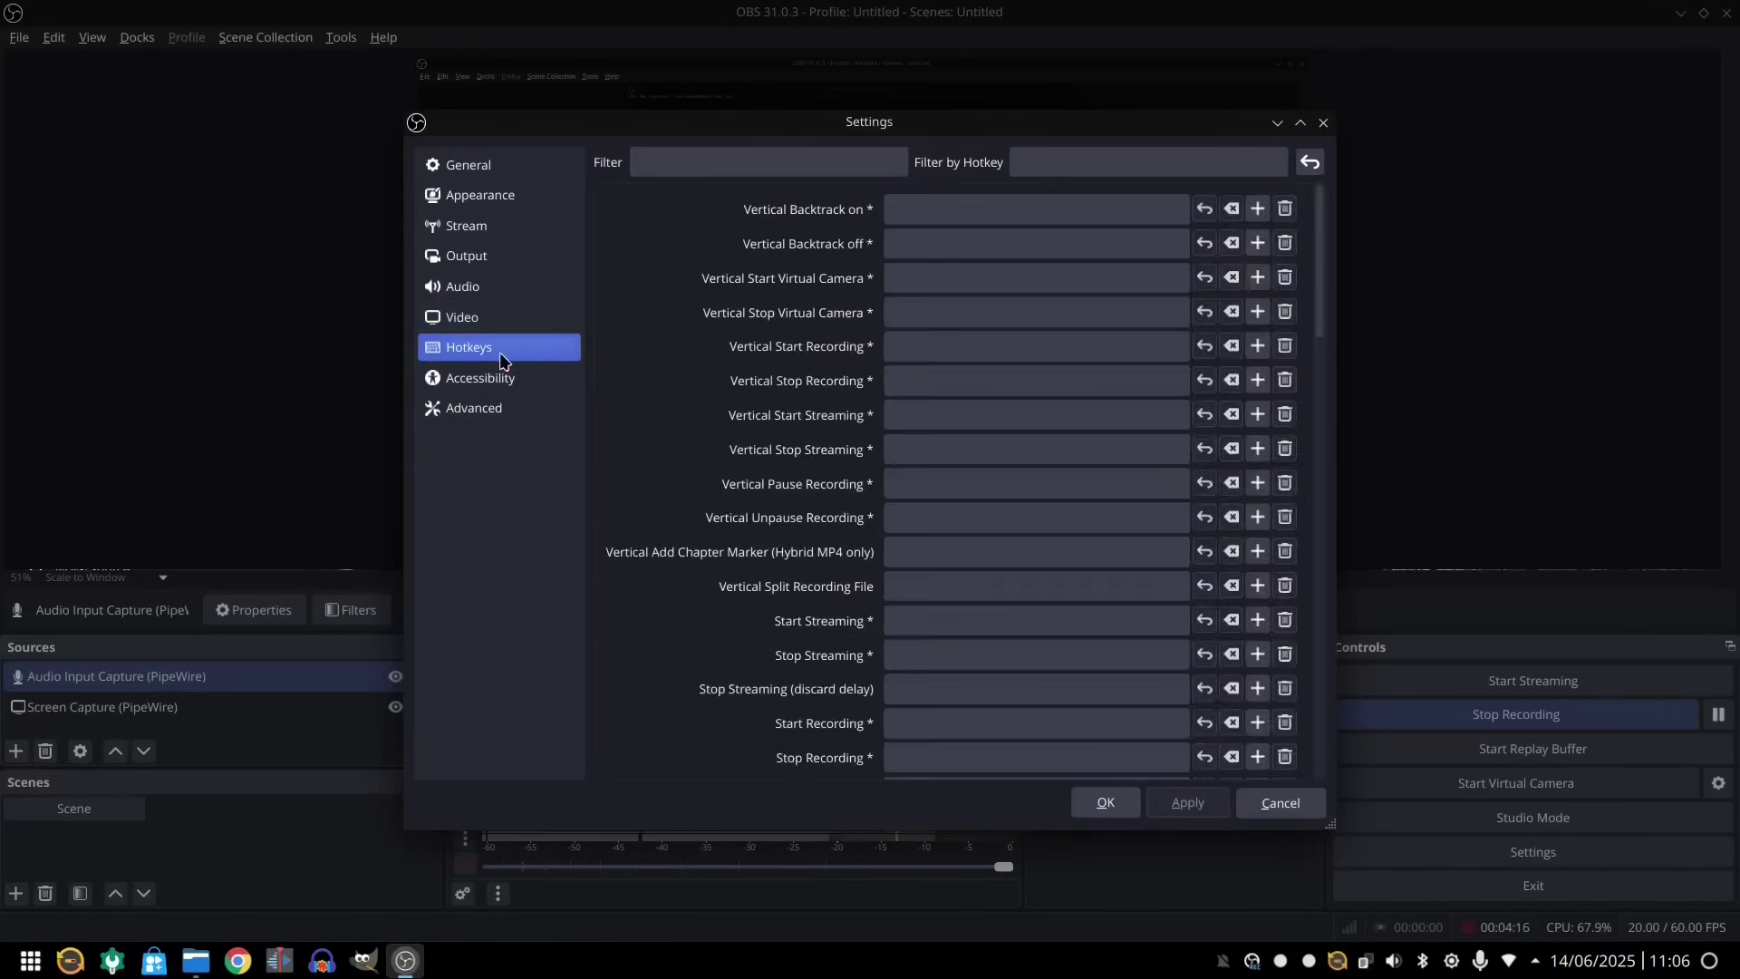
left_click(495, 410)
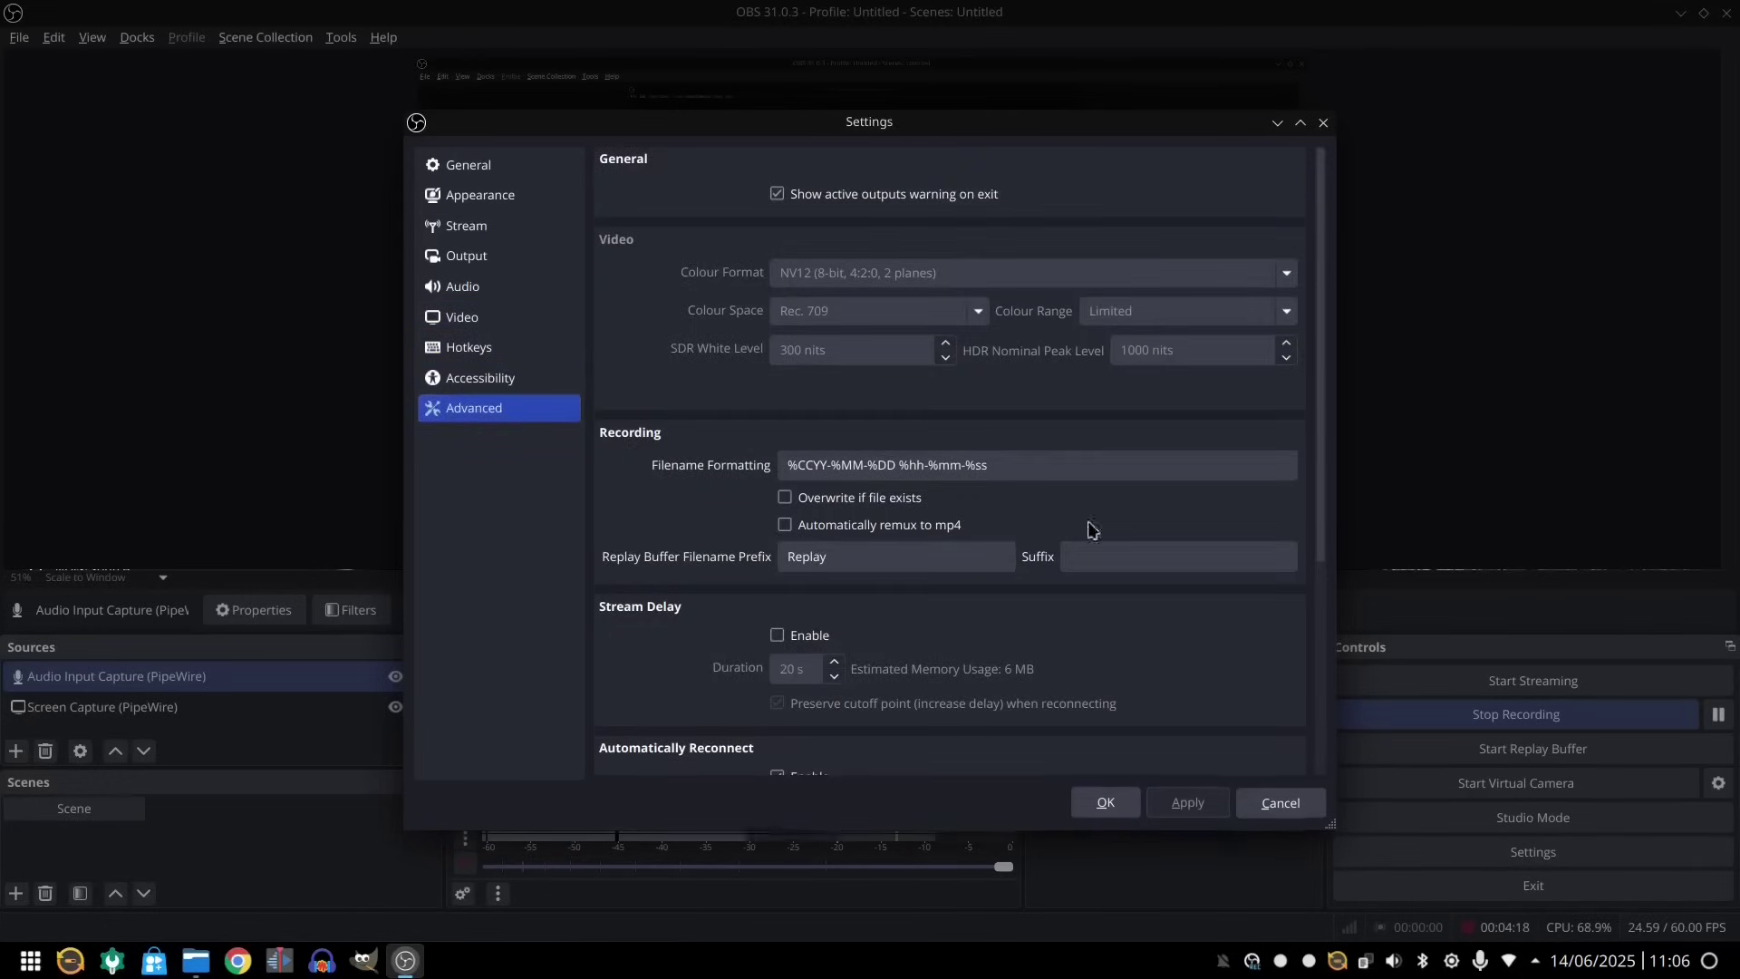
left_click(1279, 802)
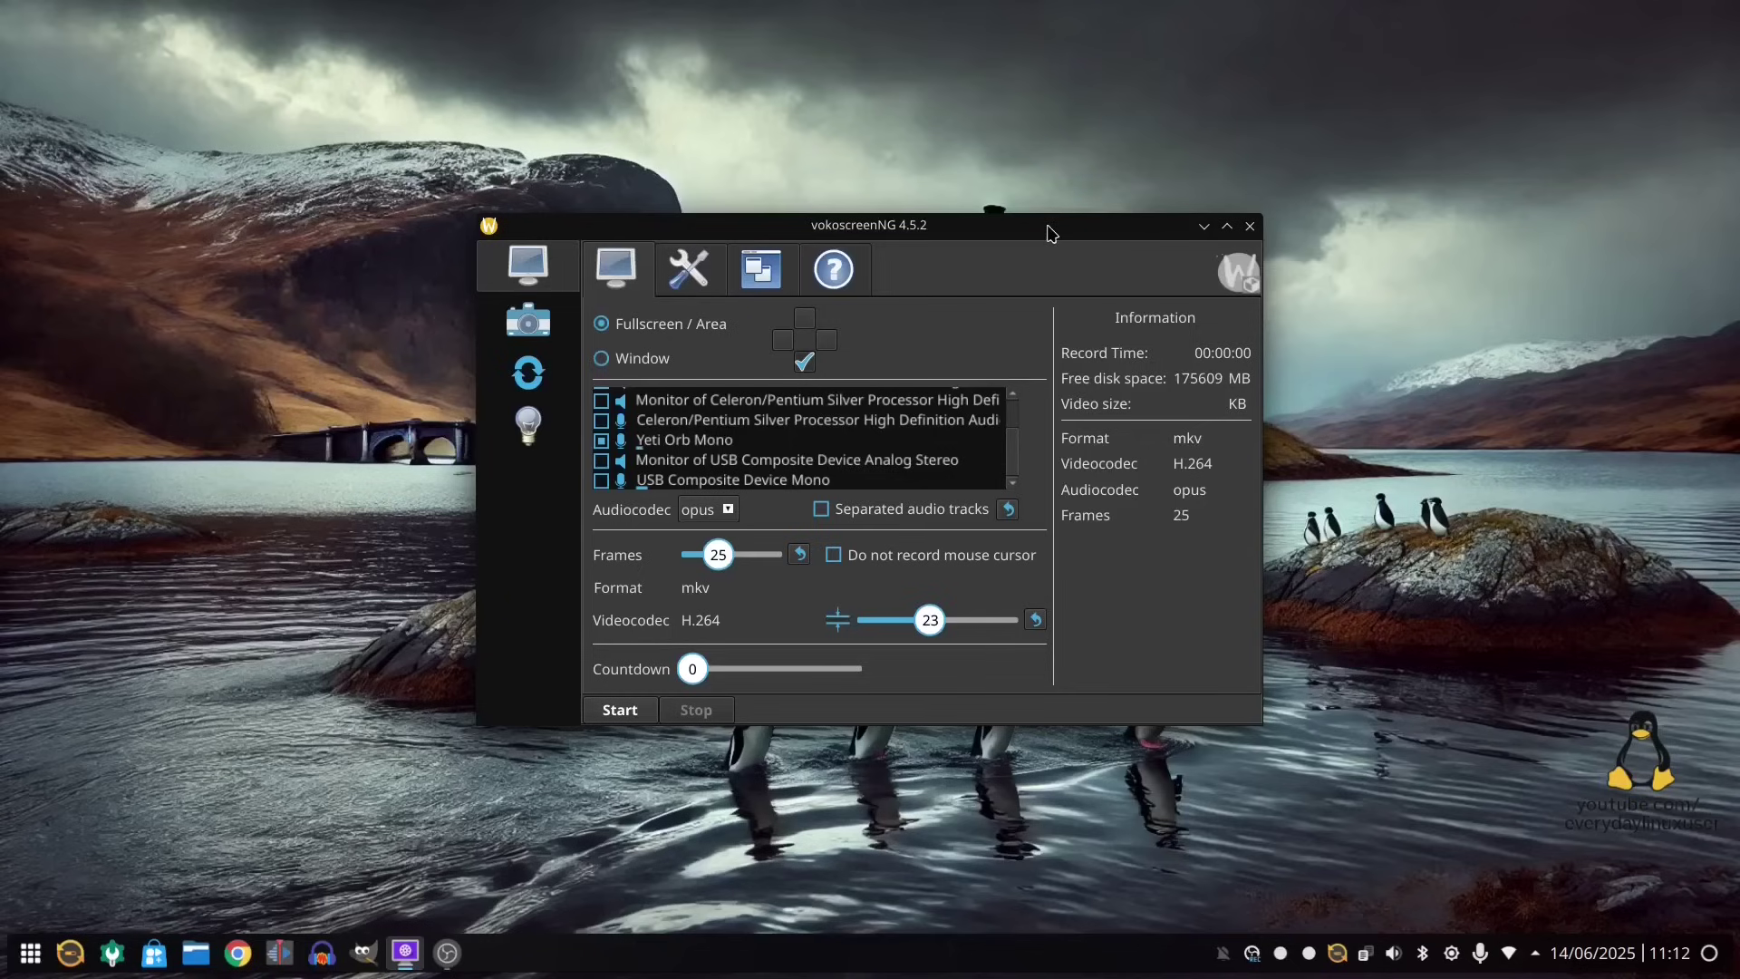
Start a new fullscreen vokoscreenNG recording, sharing the whole screen
left_click_drag(1048, 234, 1024, 215)
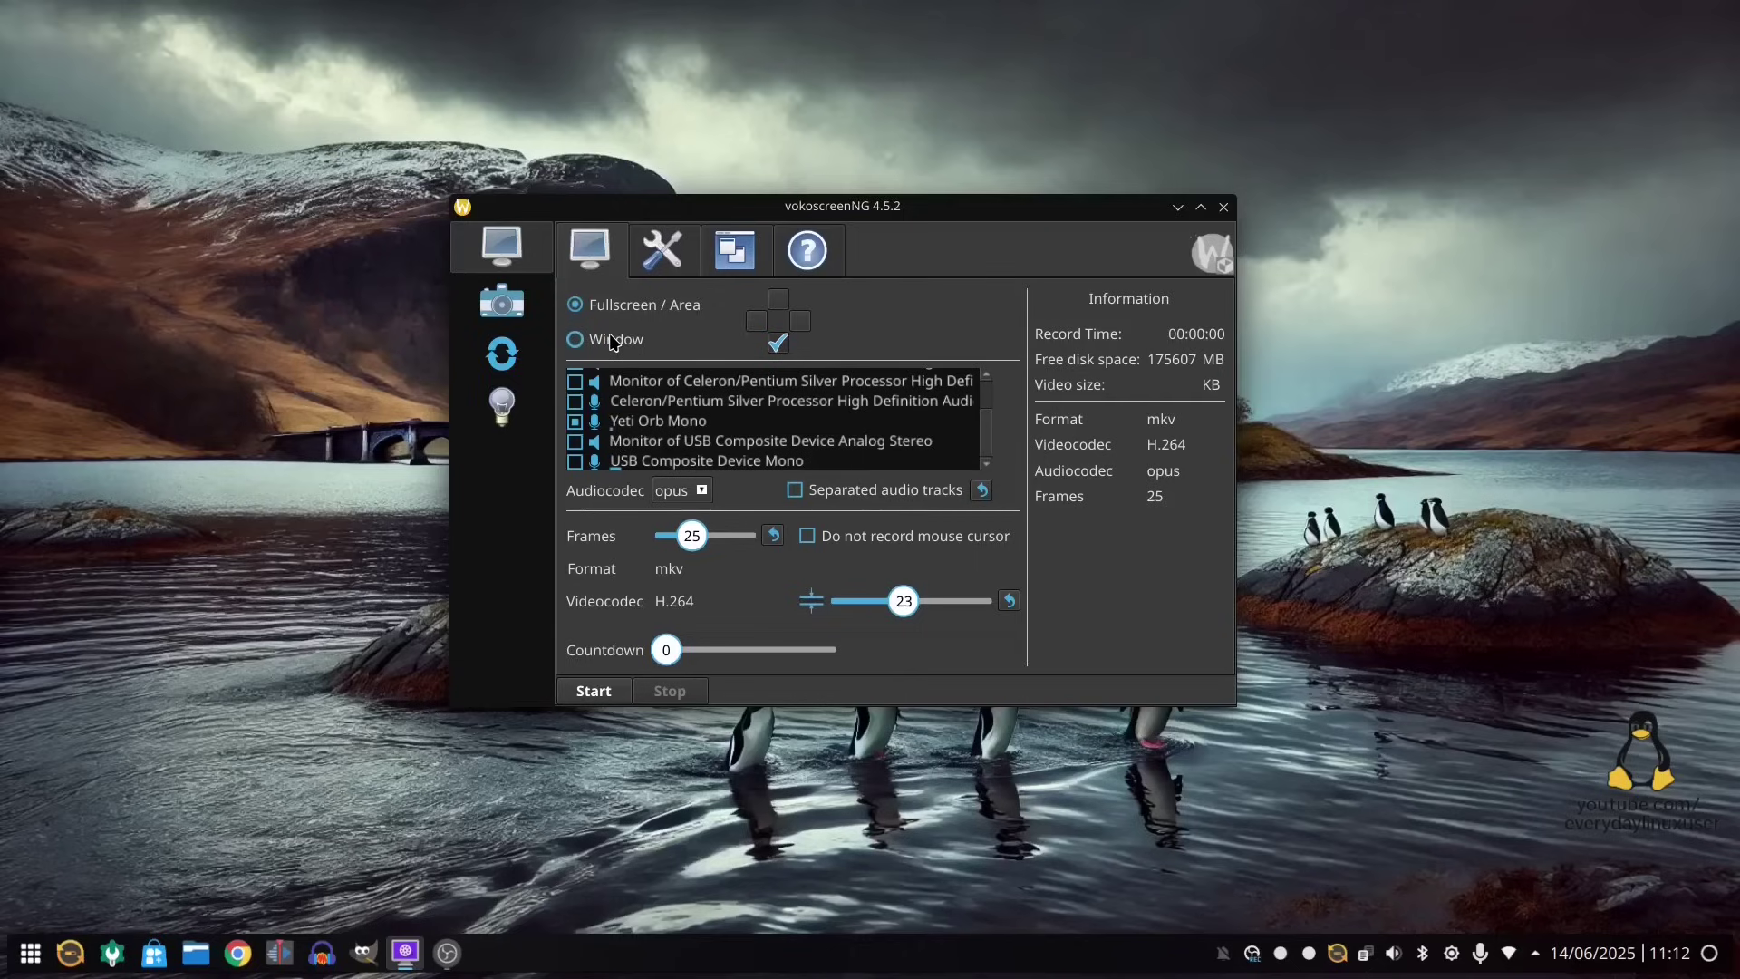
left_click(593, 691)
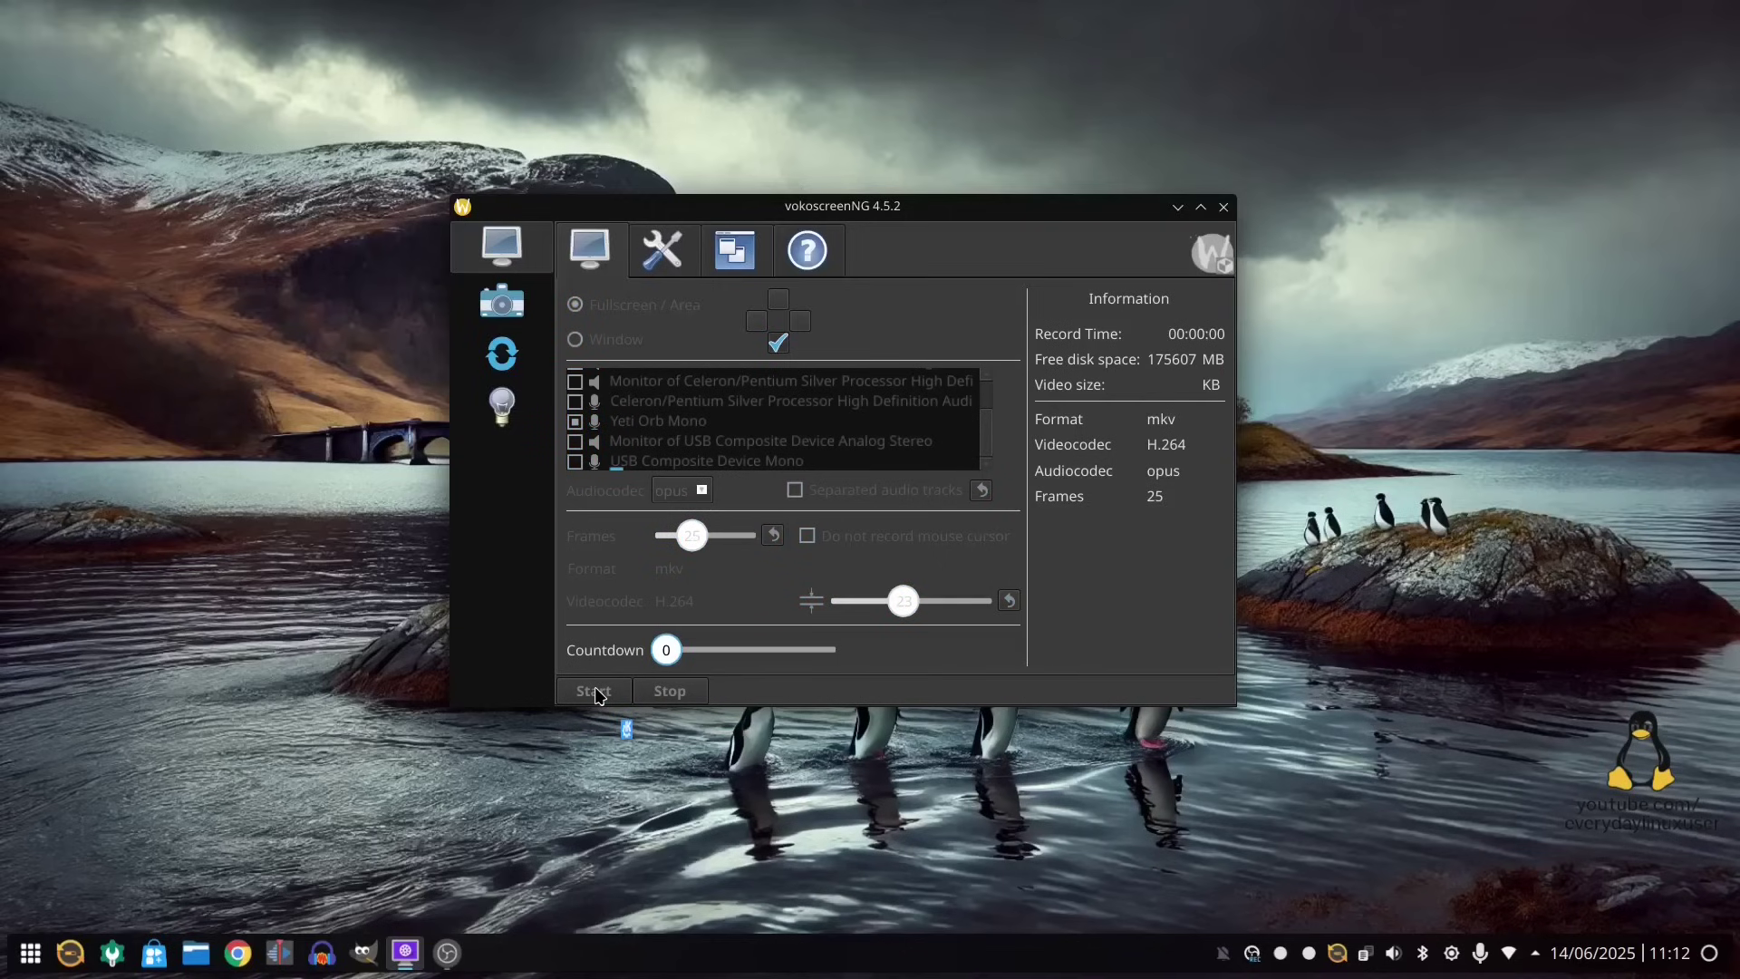
left_click(730, 521)
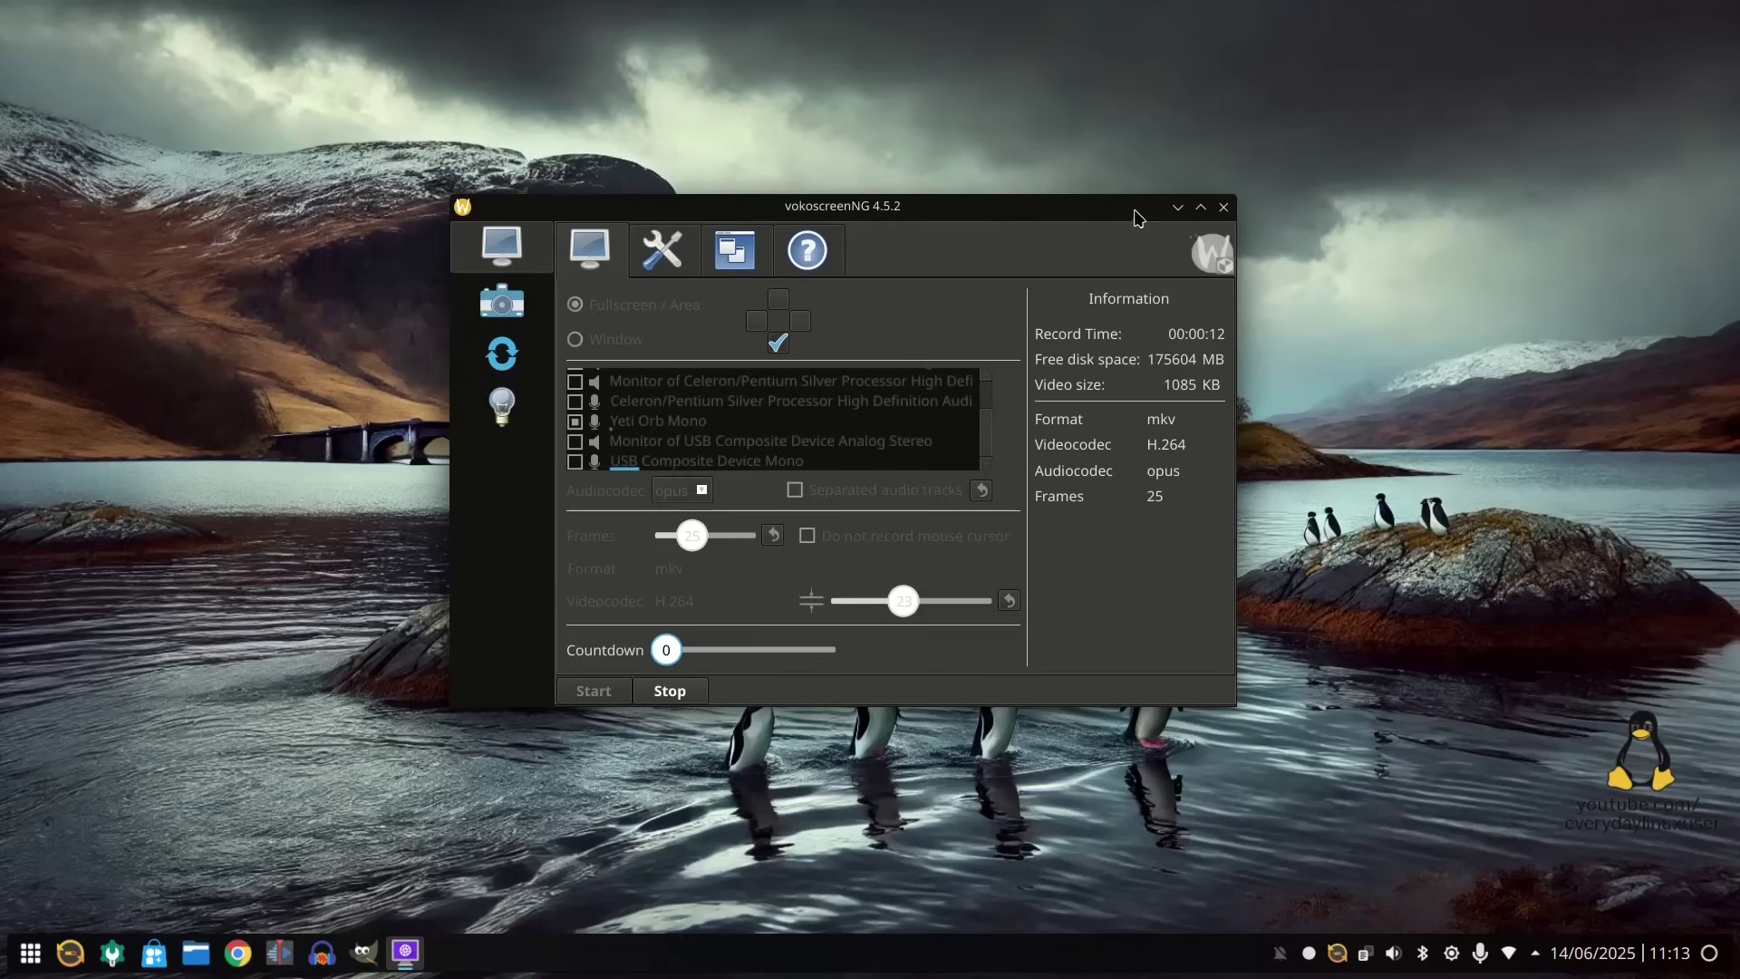
Minimize vokoscreenNG while it records, then briefly open the launcher and Dolphin
left_click(1178, 206)
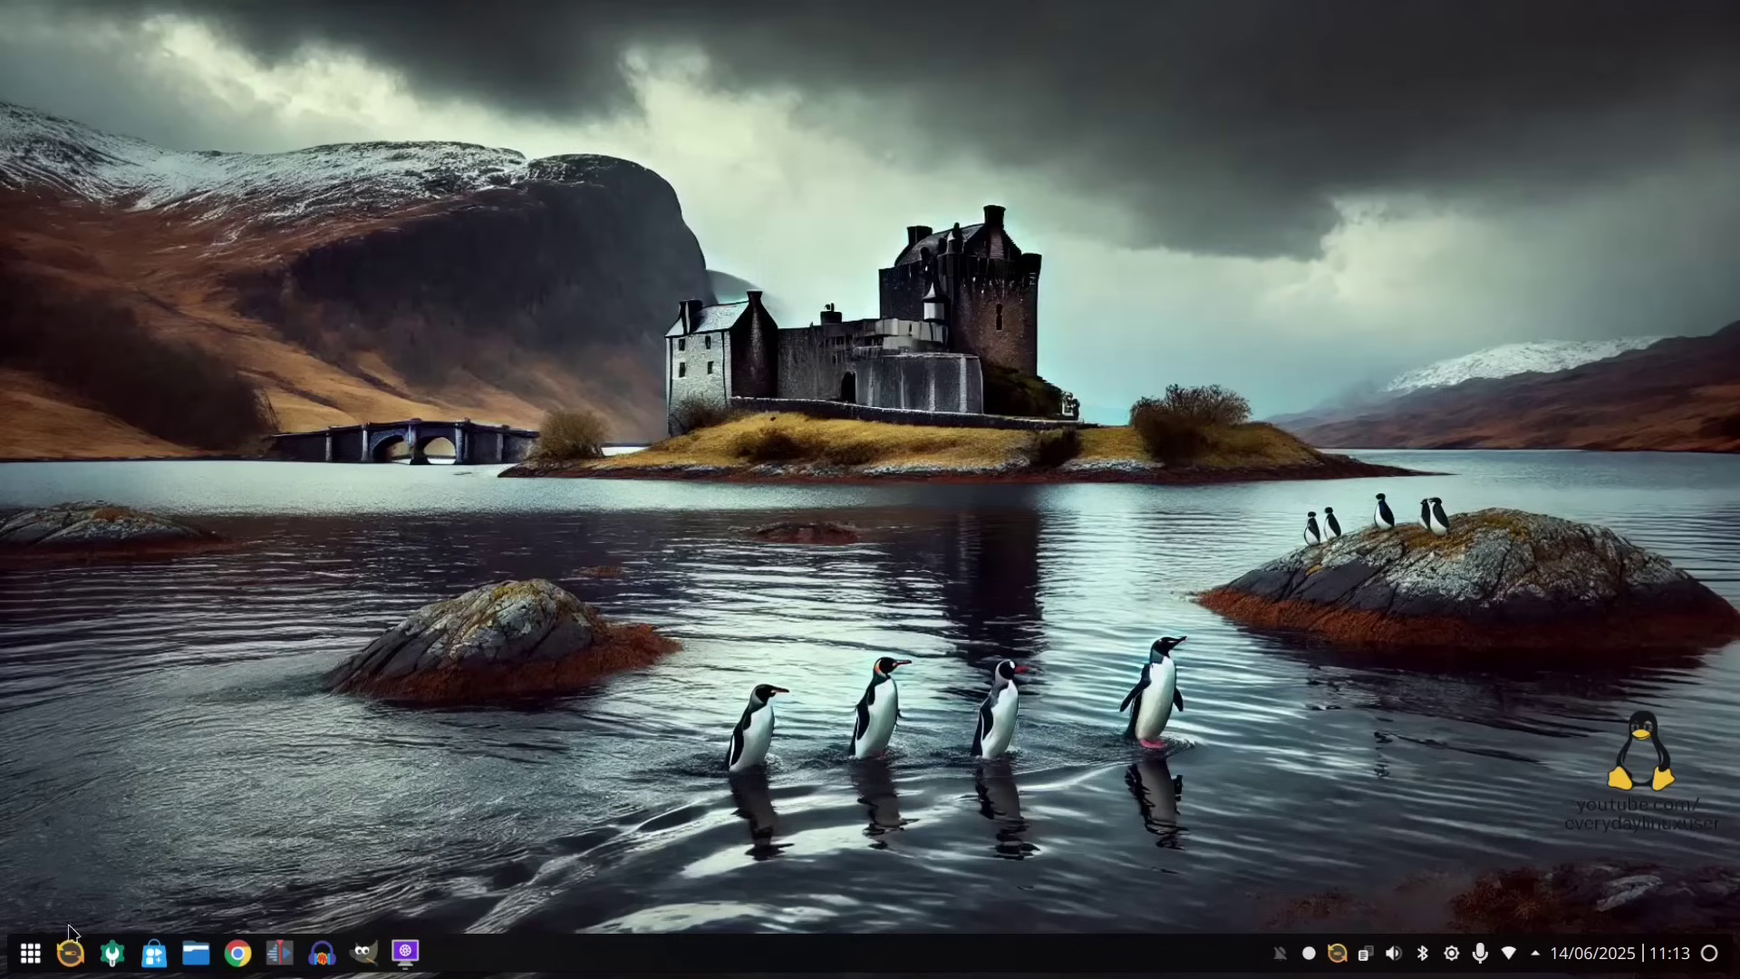
left_click(26, 959)
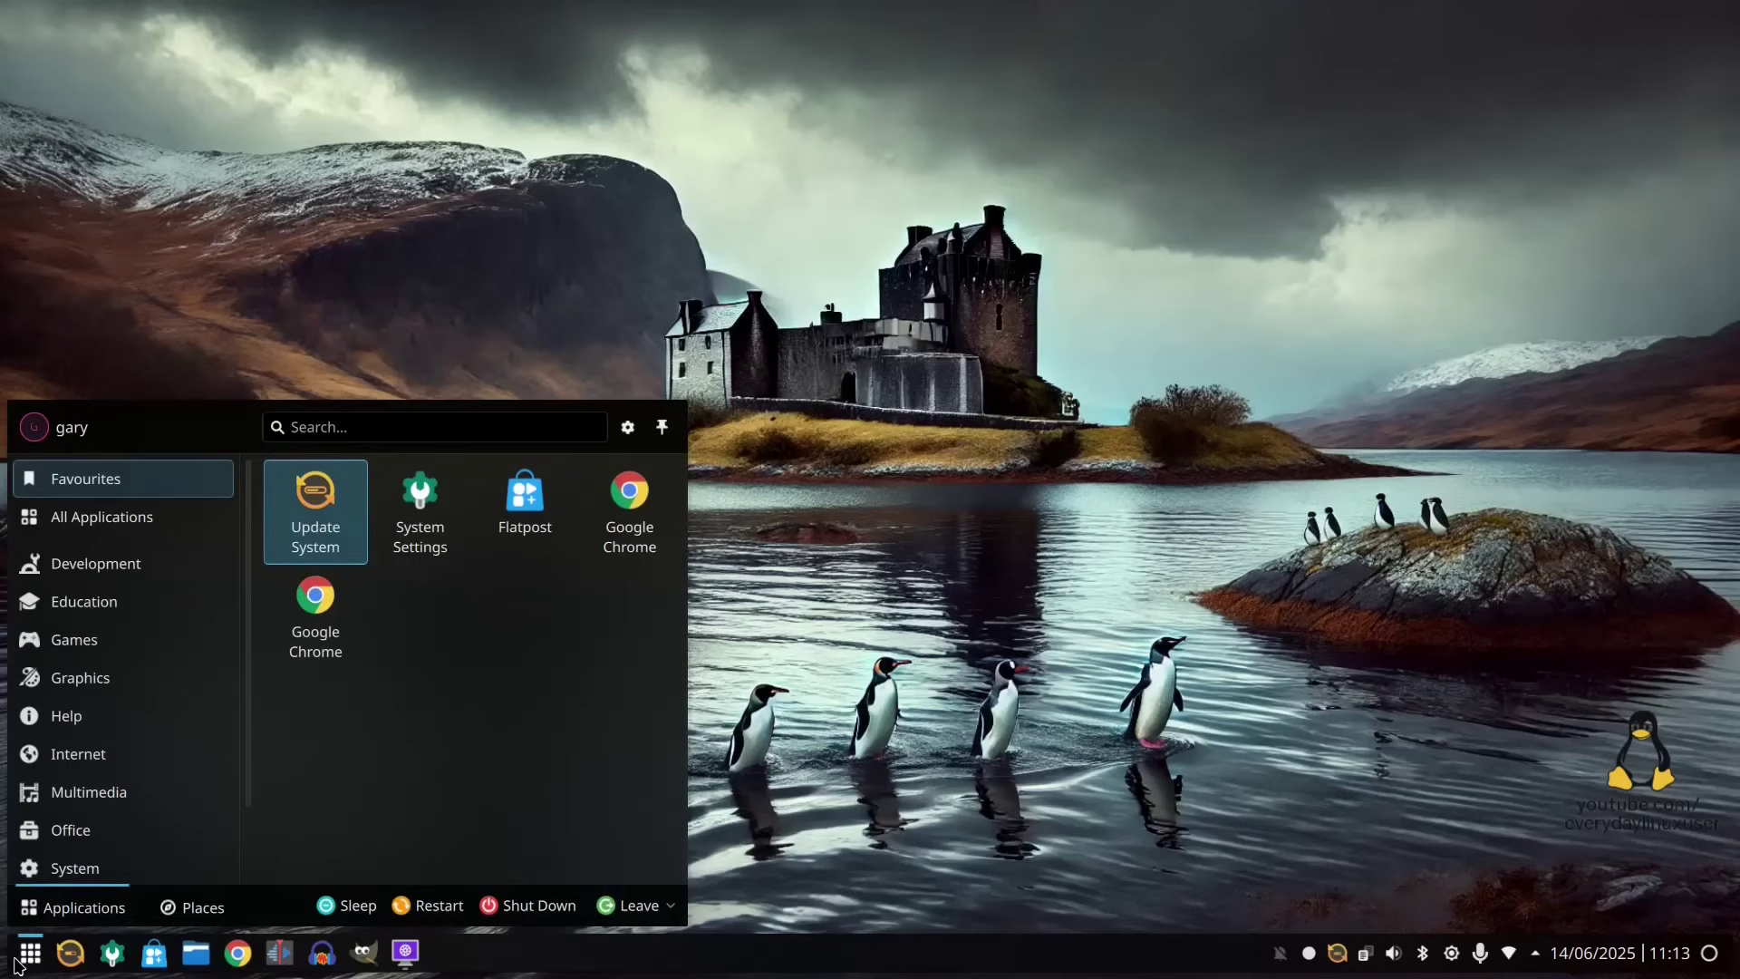
left_click(20, 962)
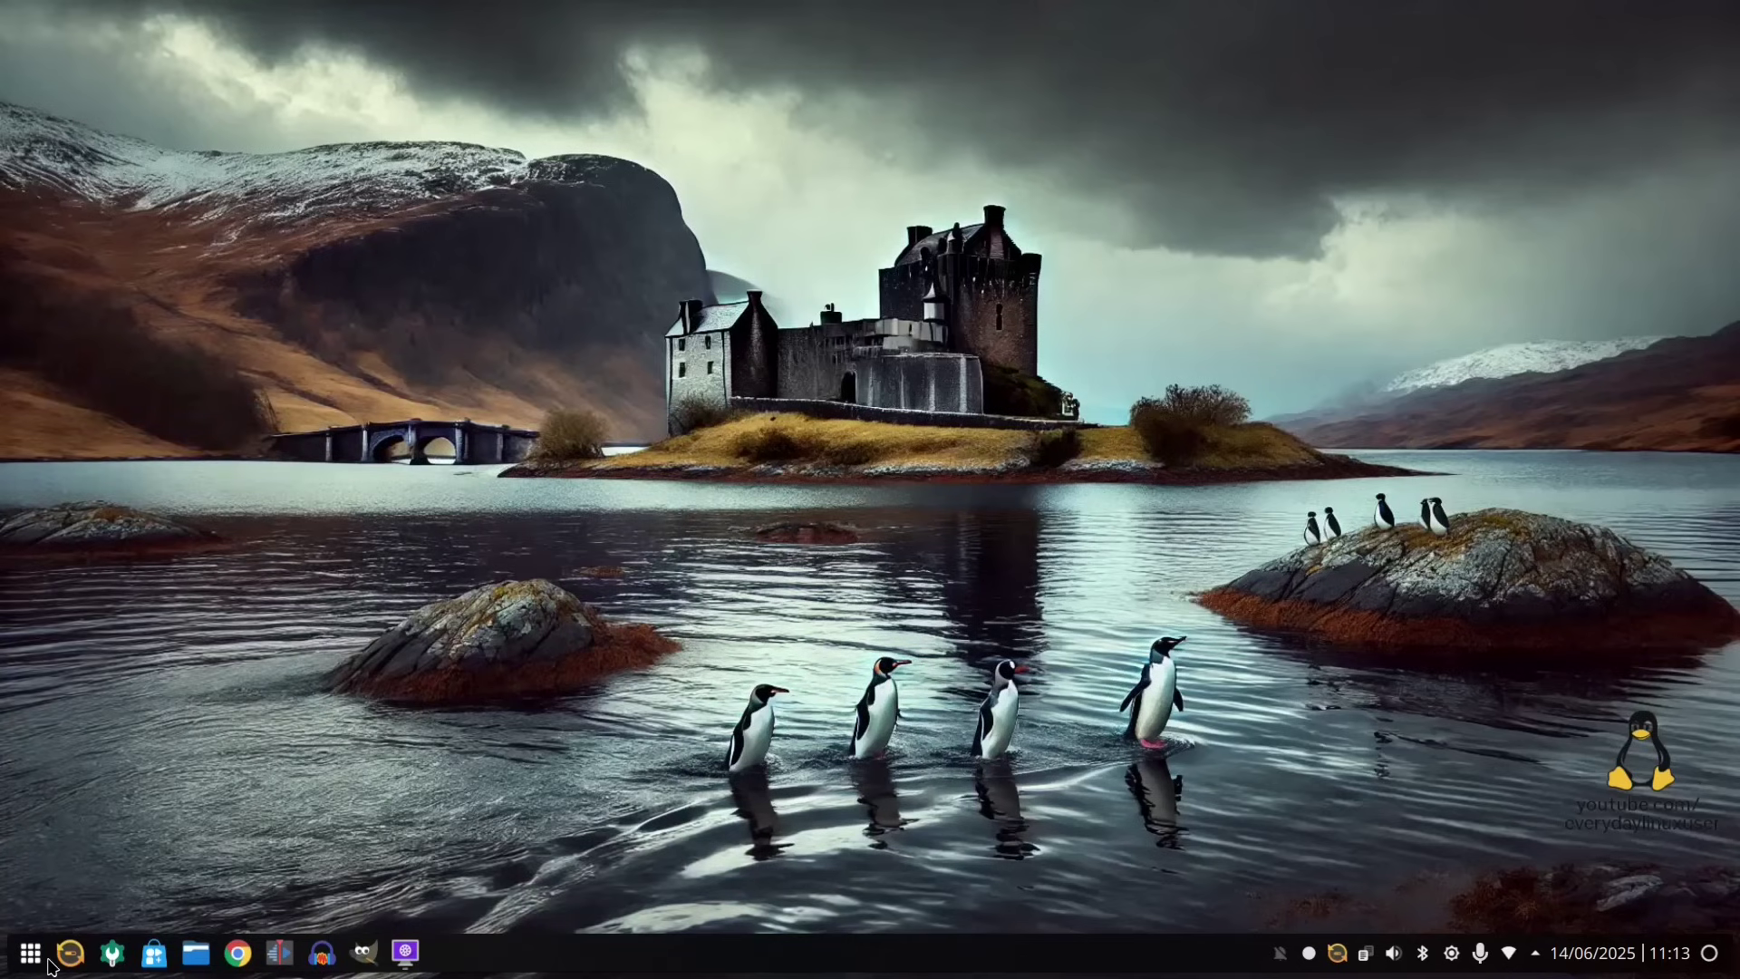
left_click(183, 965)
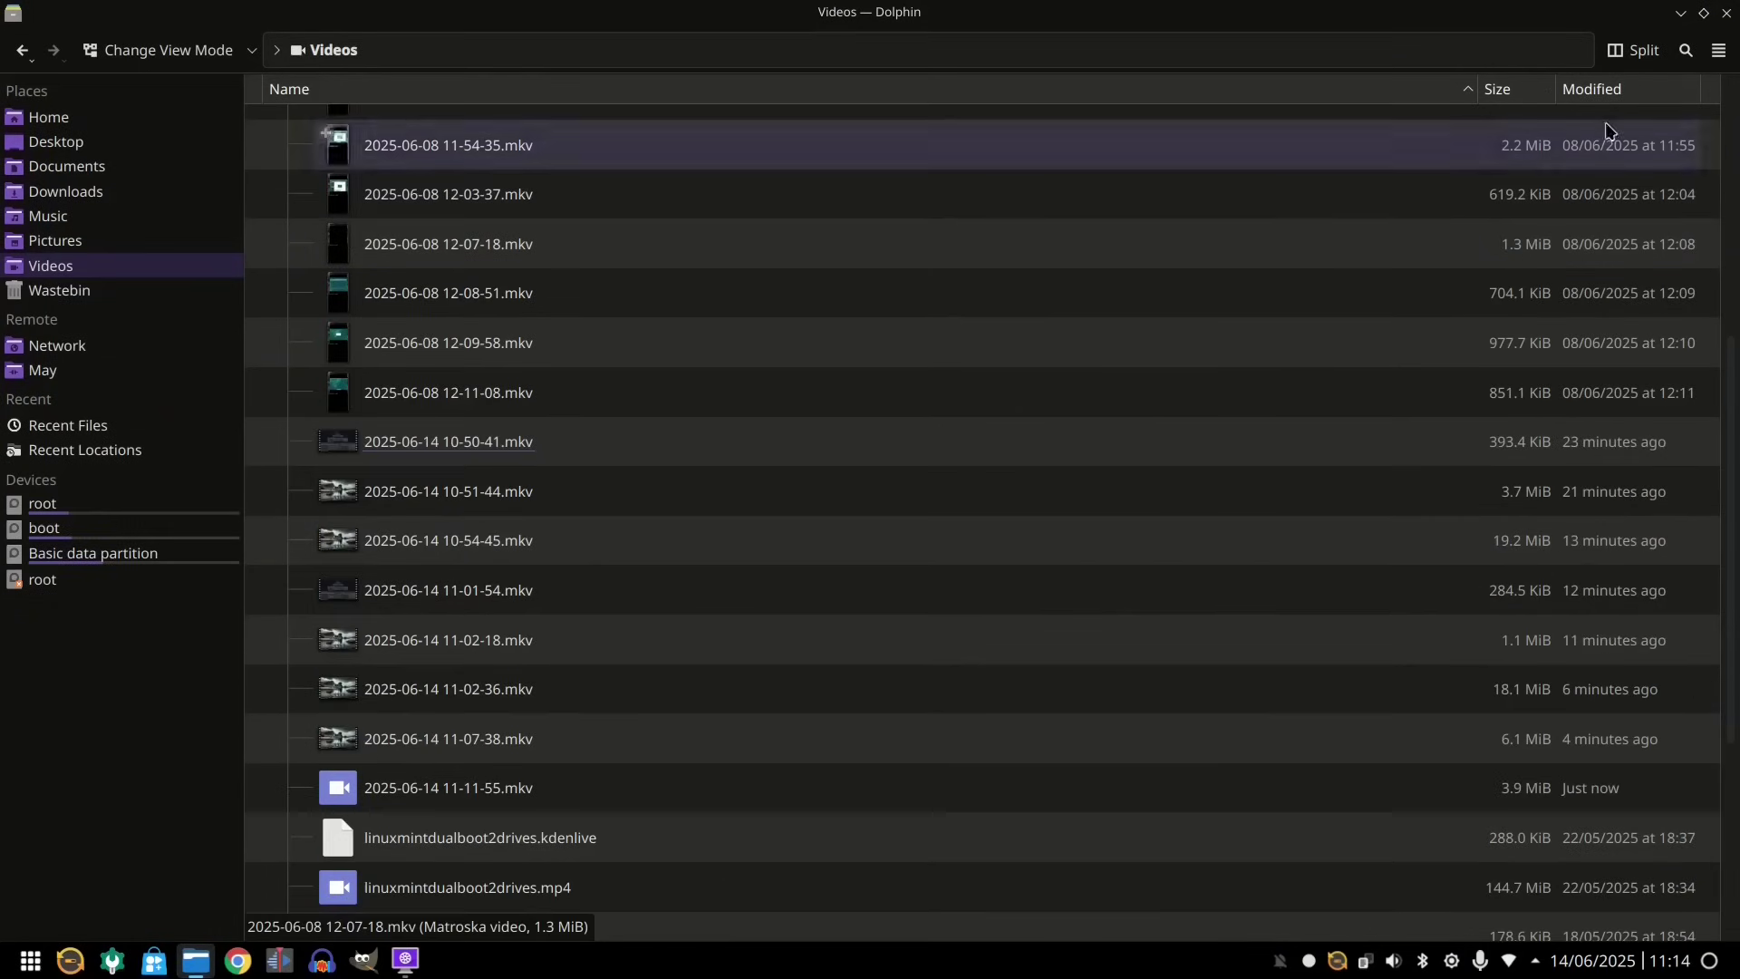
left_click(1727, 13)
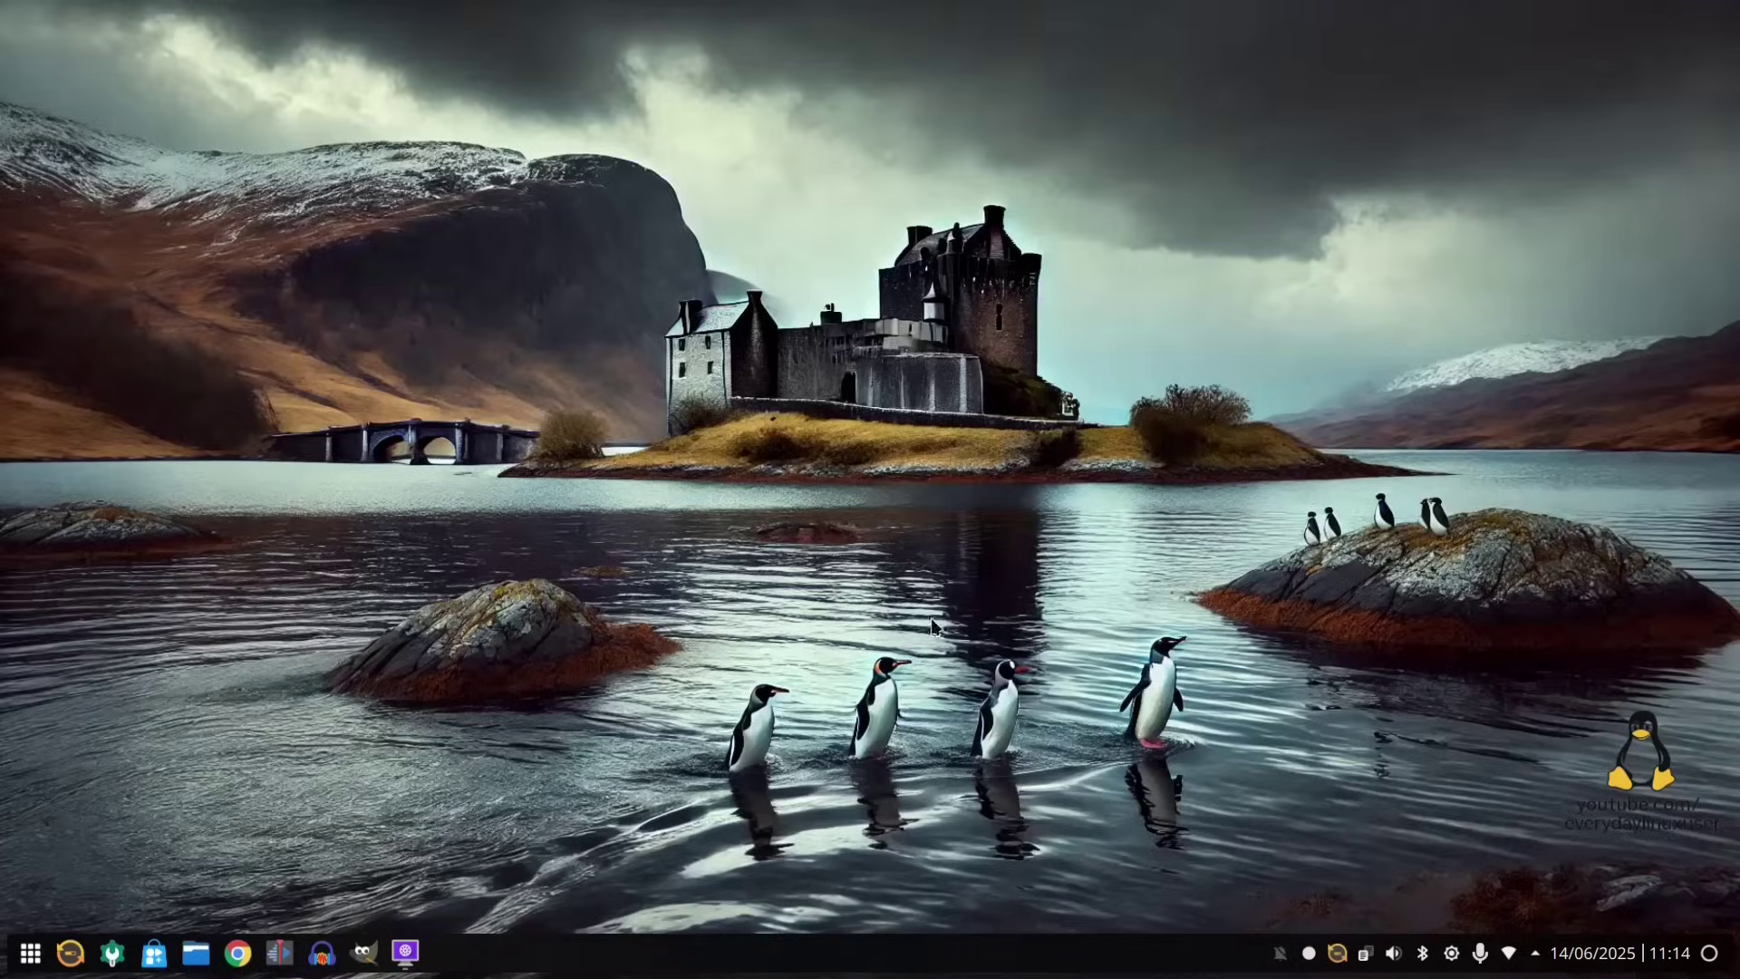
Stop the vokoscreenNG recording and view the new mkv files in the Videos folder
left_click(405, 953)
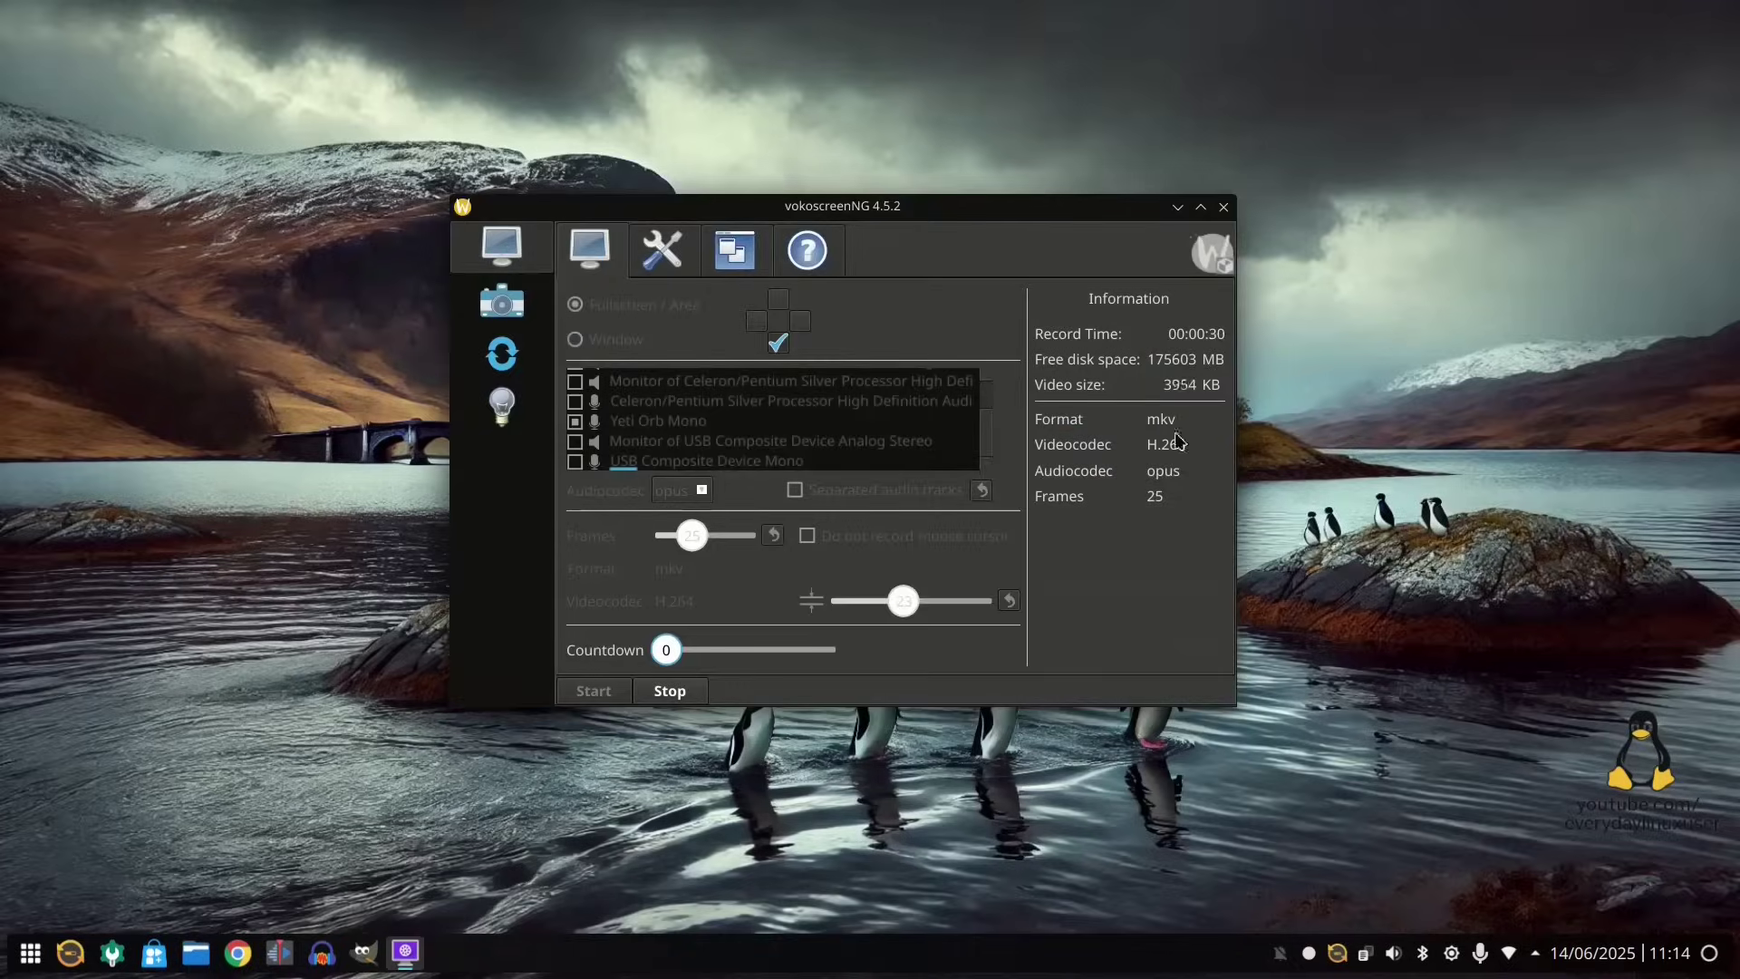
left_click(670, 691)
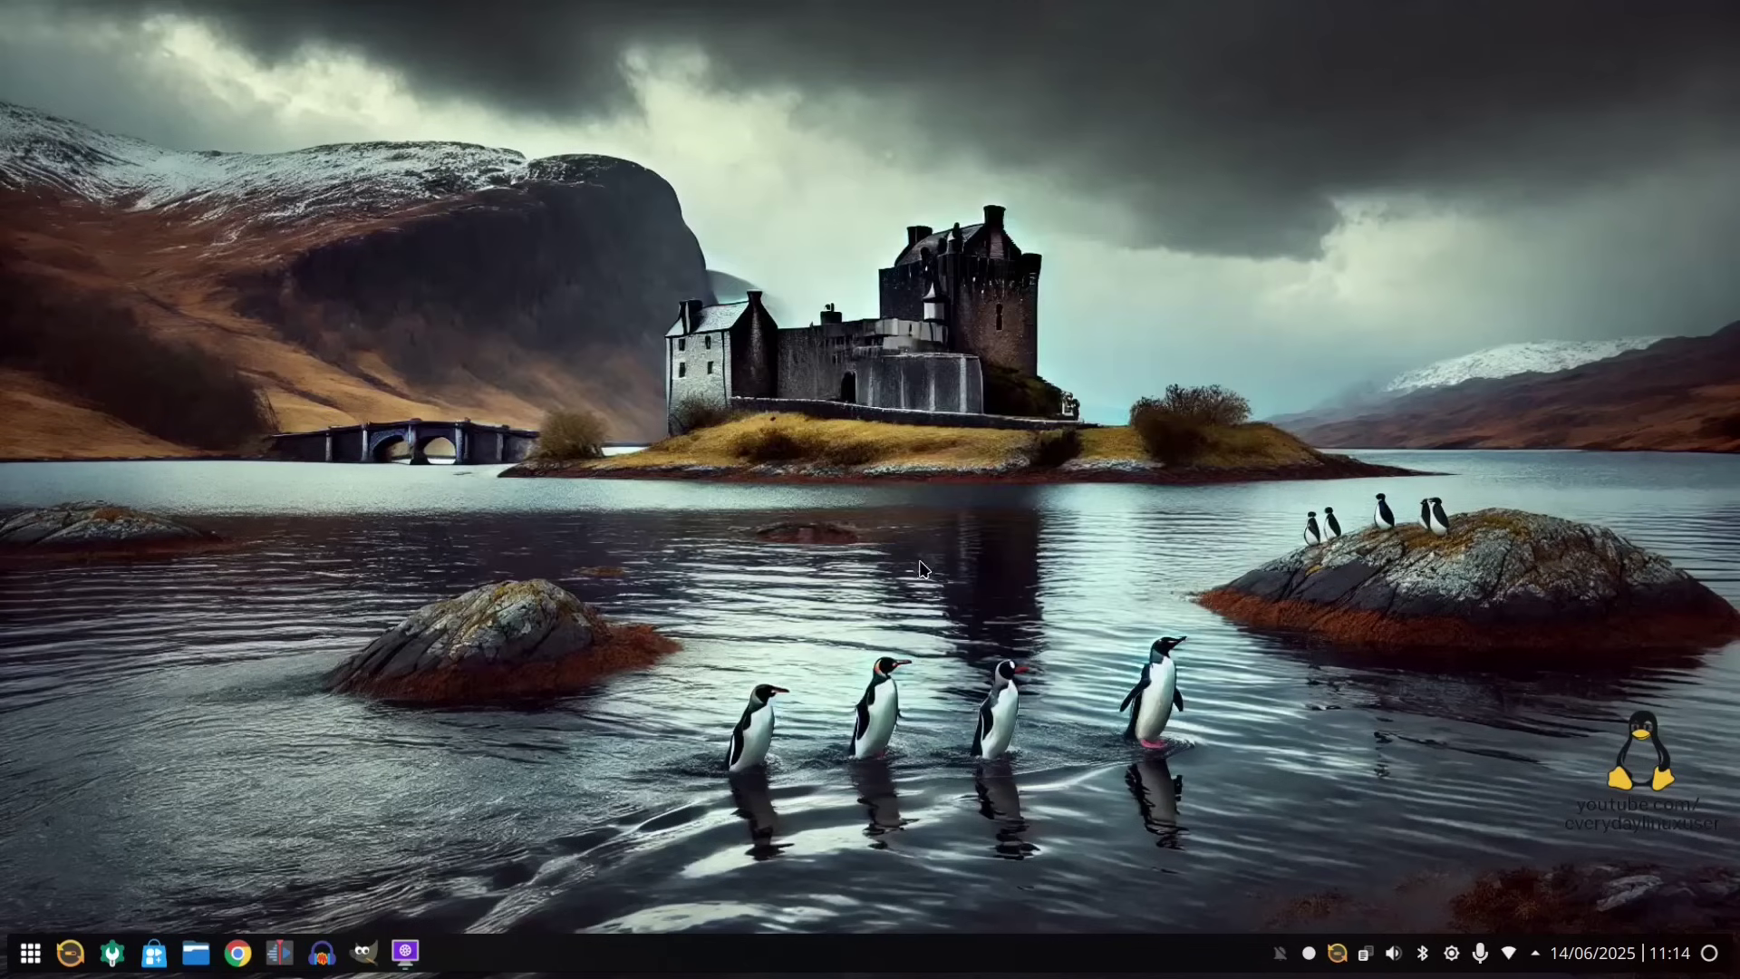
left_click(194, 952)
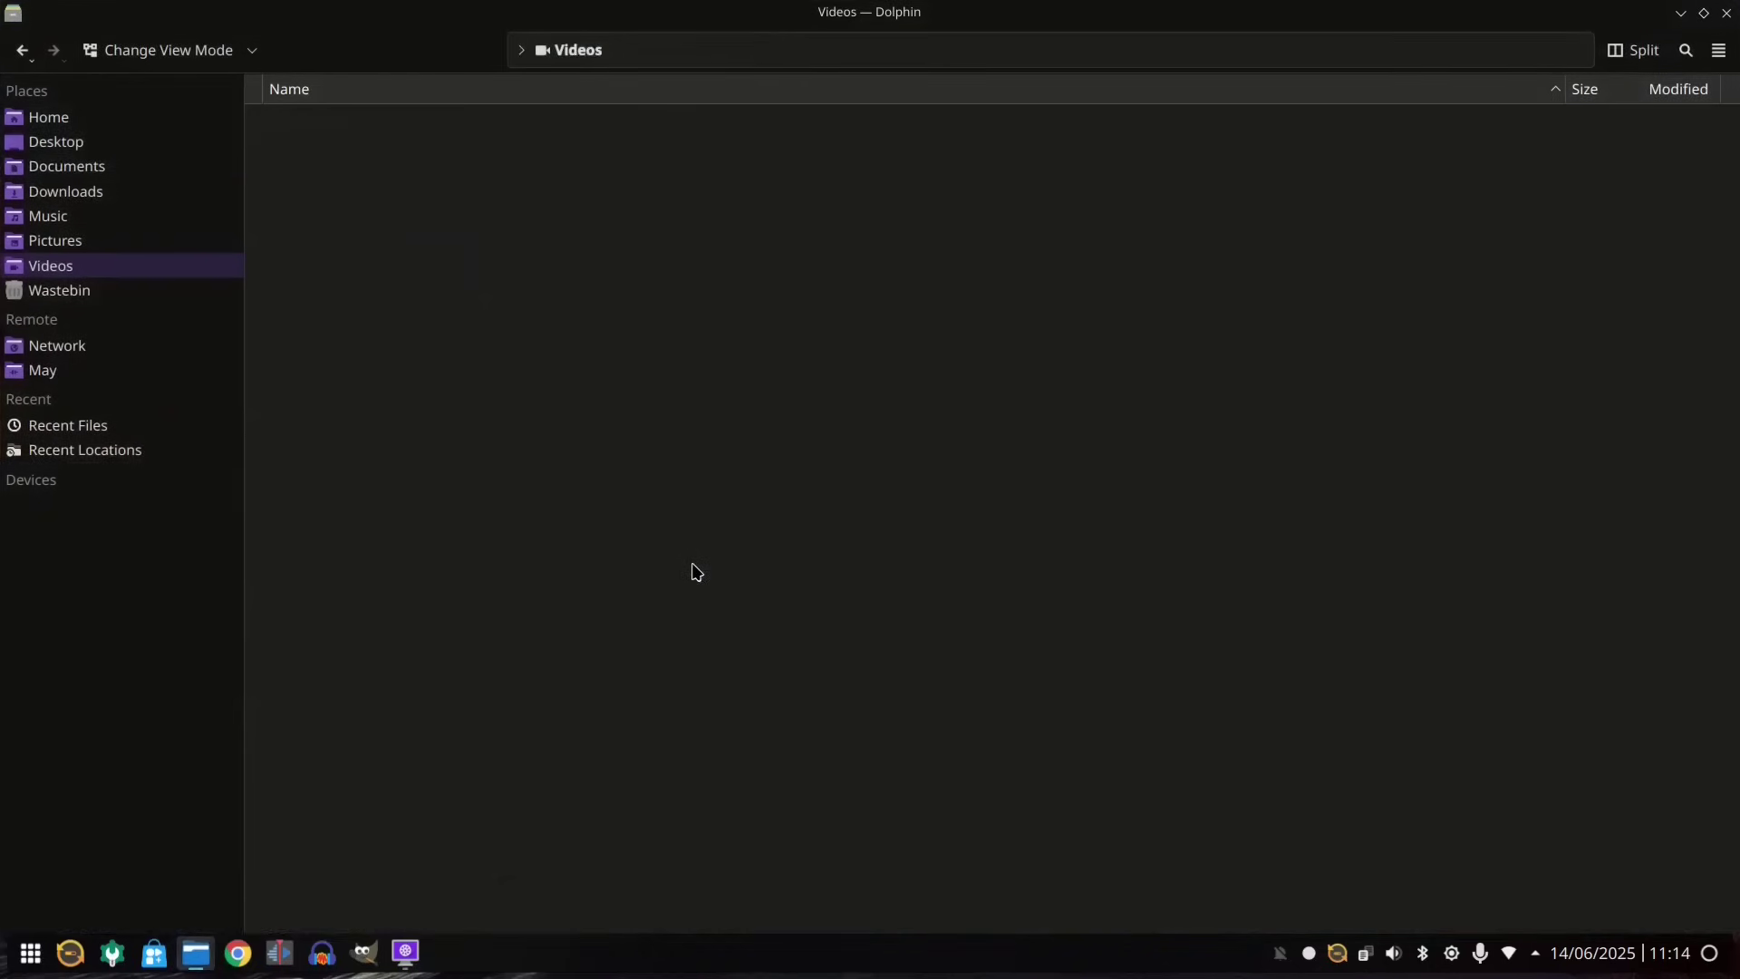
scroll(548, 490, "down", 10)
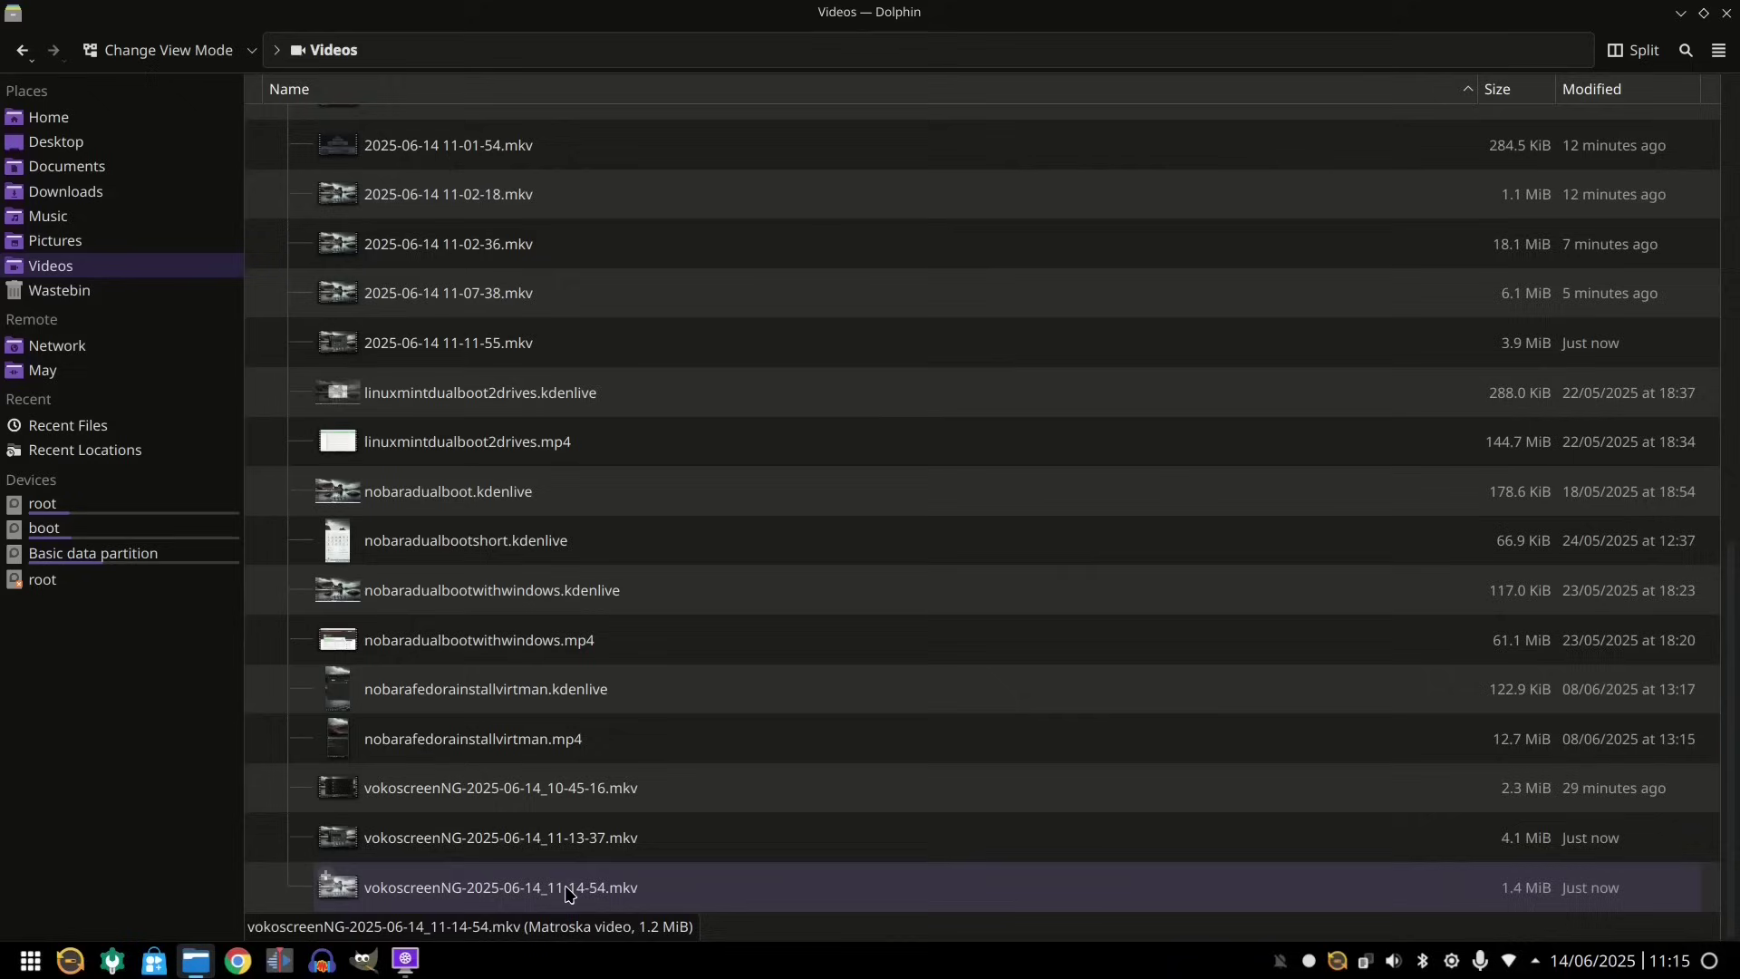
Play vokoscreenNG-2025-06-14_11-13-37.mkv in VLC, then quit VLC with Ctrl+Q
double_click(520, 838)
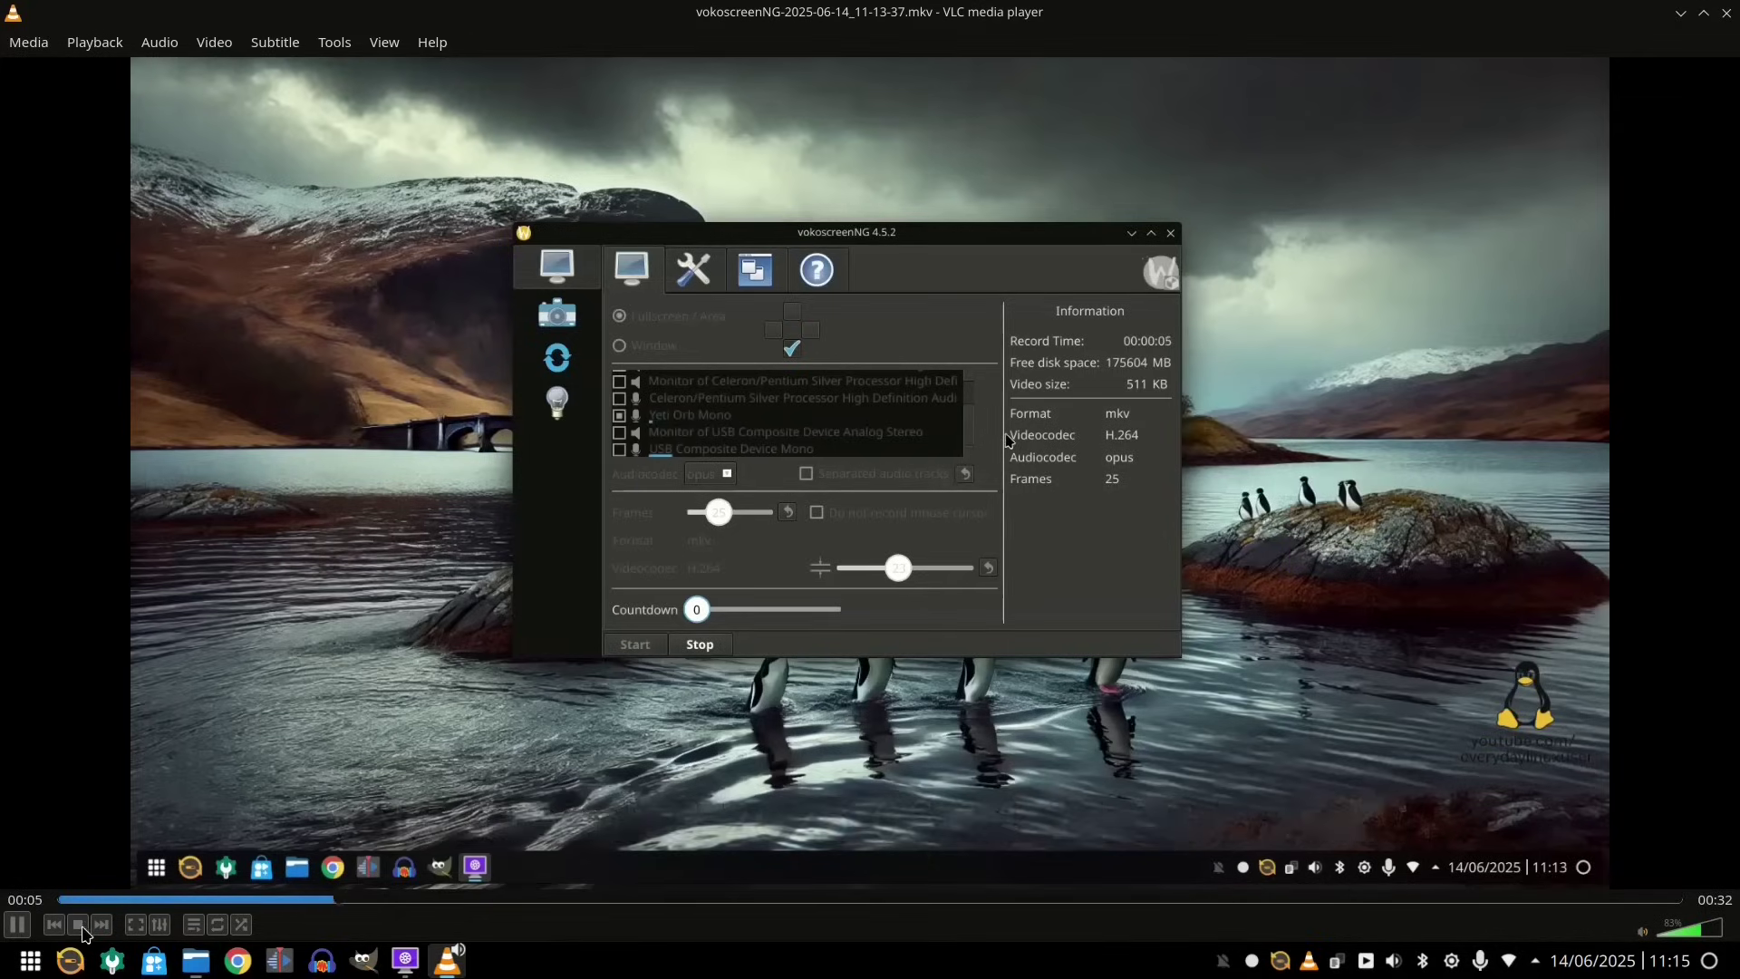
key("ctrl+q")
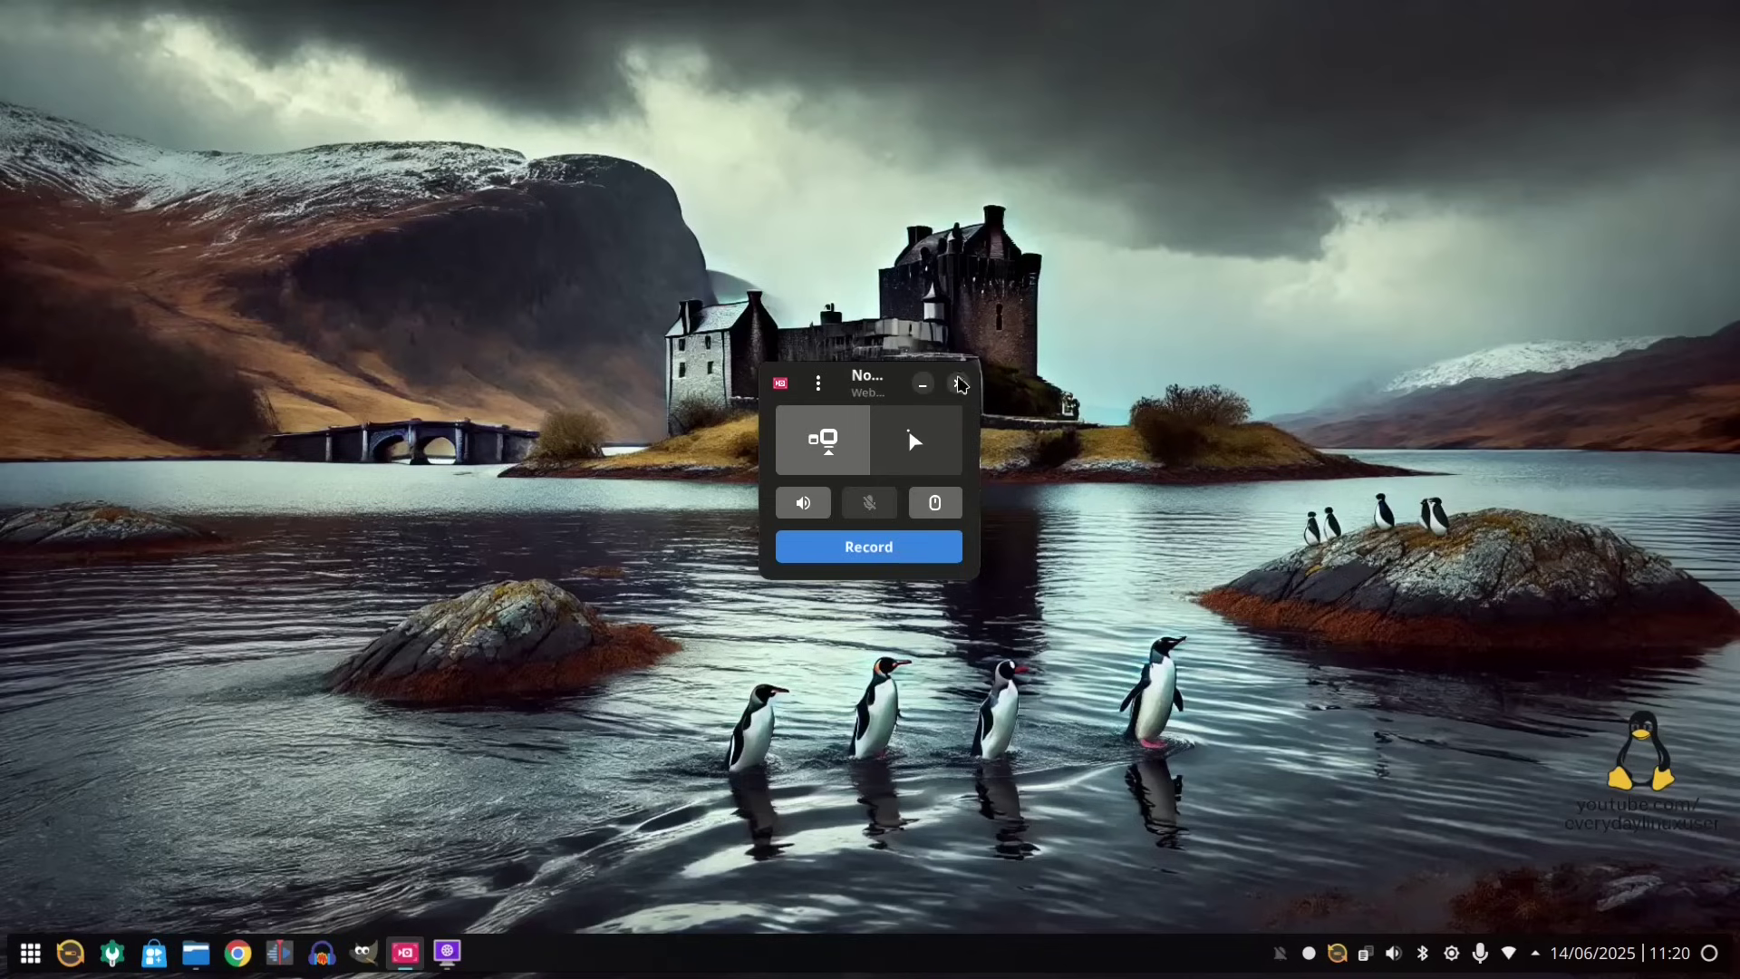
Change Kooha's recording format from WebM to Matroska in Preferences
left_click_drag(848, 371, 667, 347)
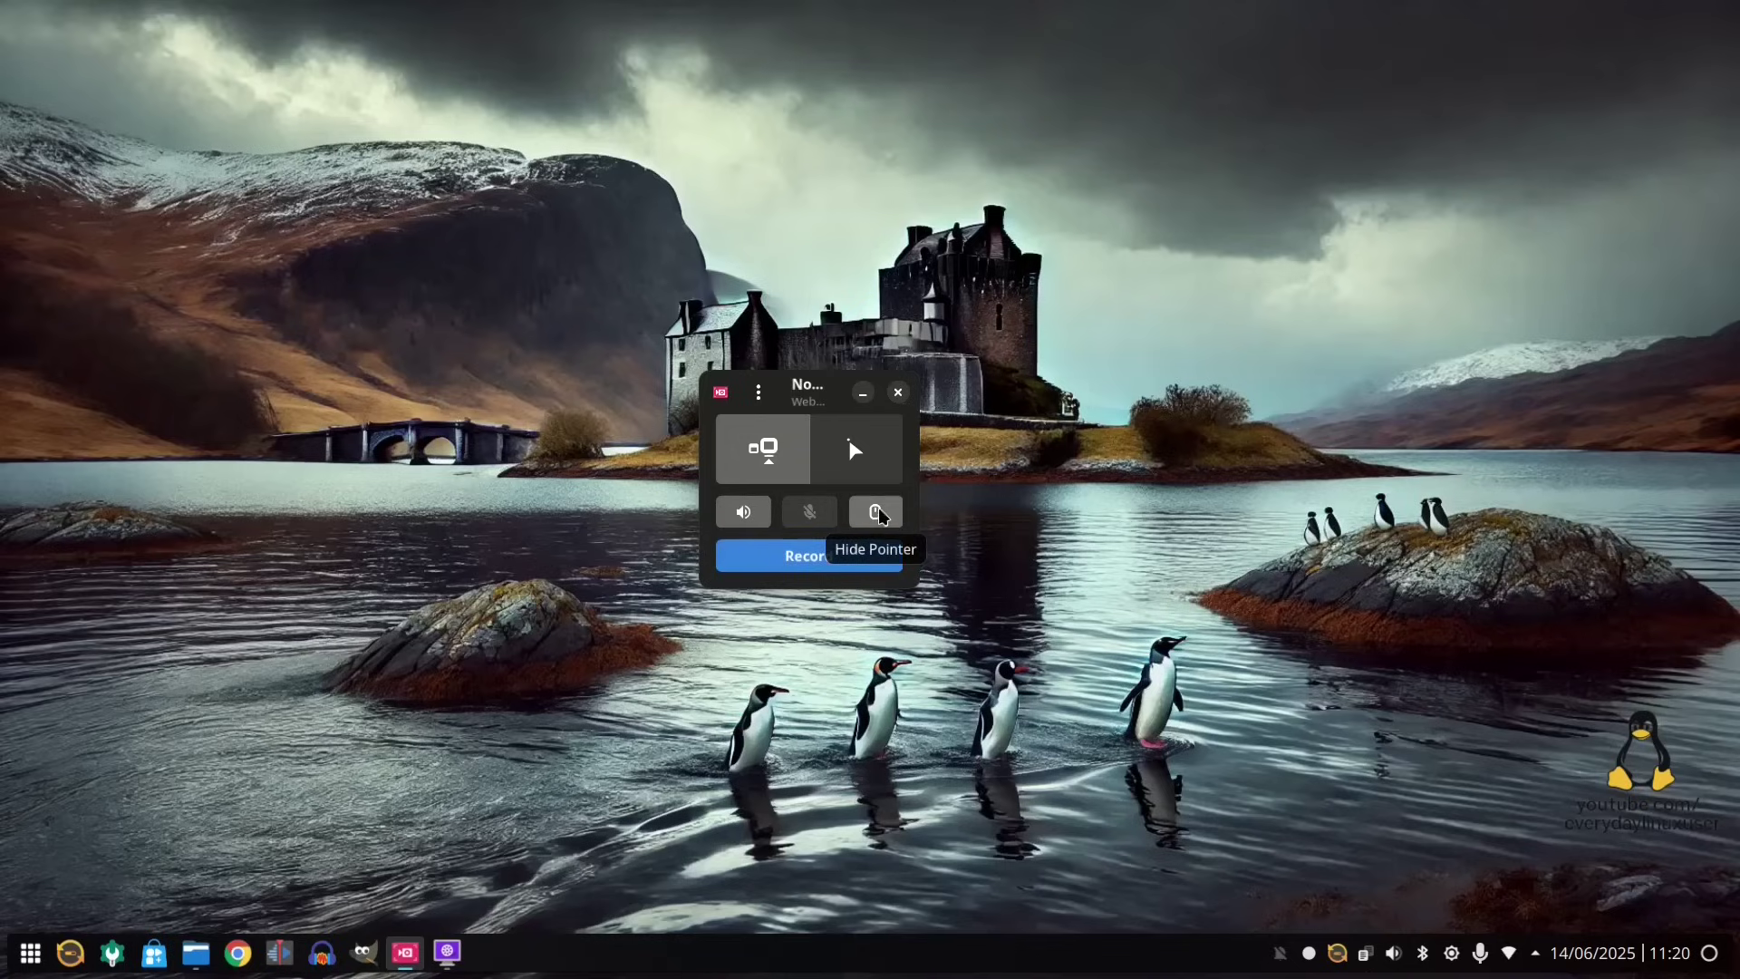
left_click(760, 395)
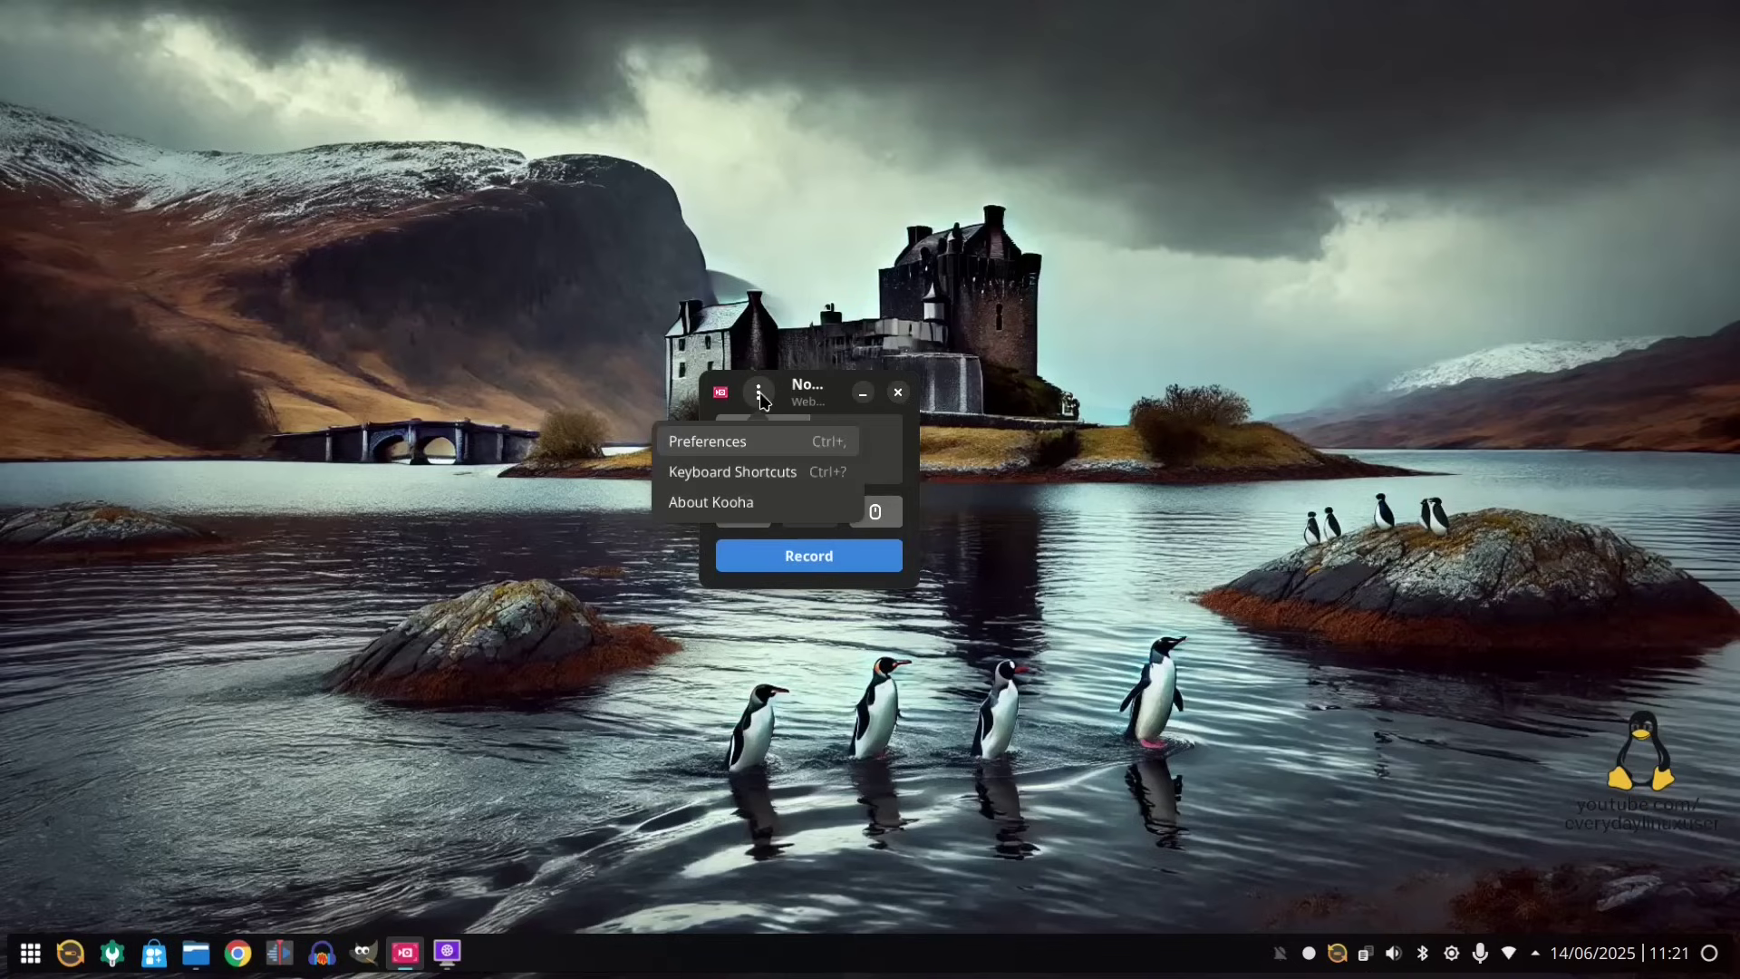
left_click(746, 443)
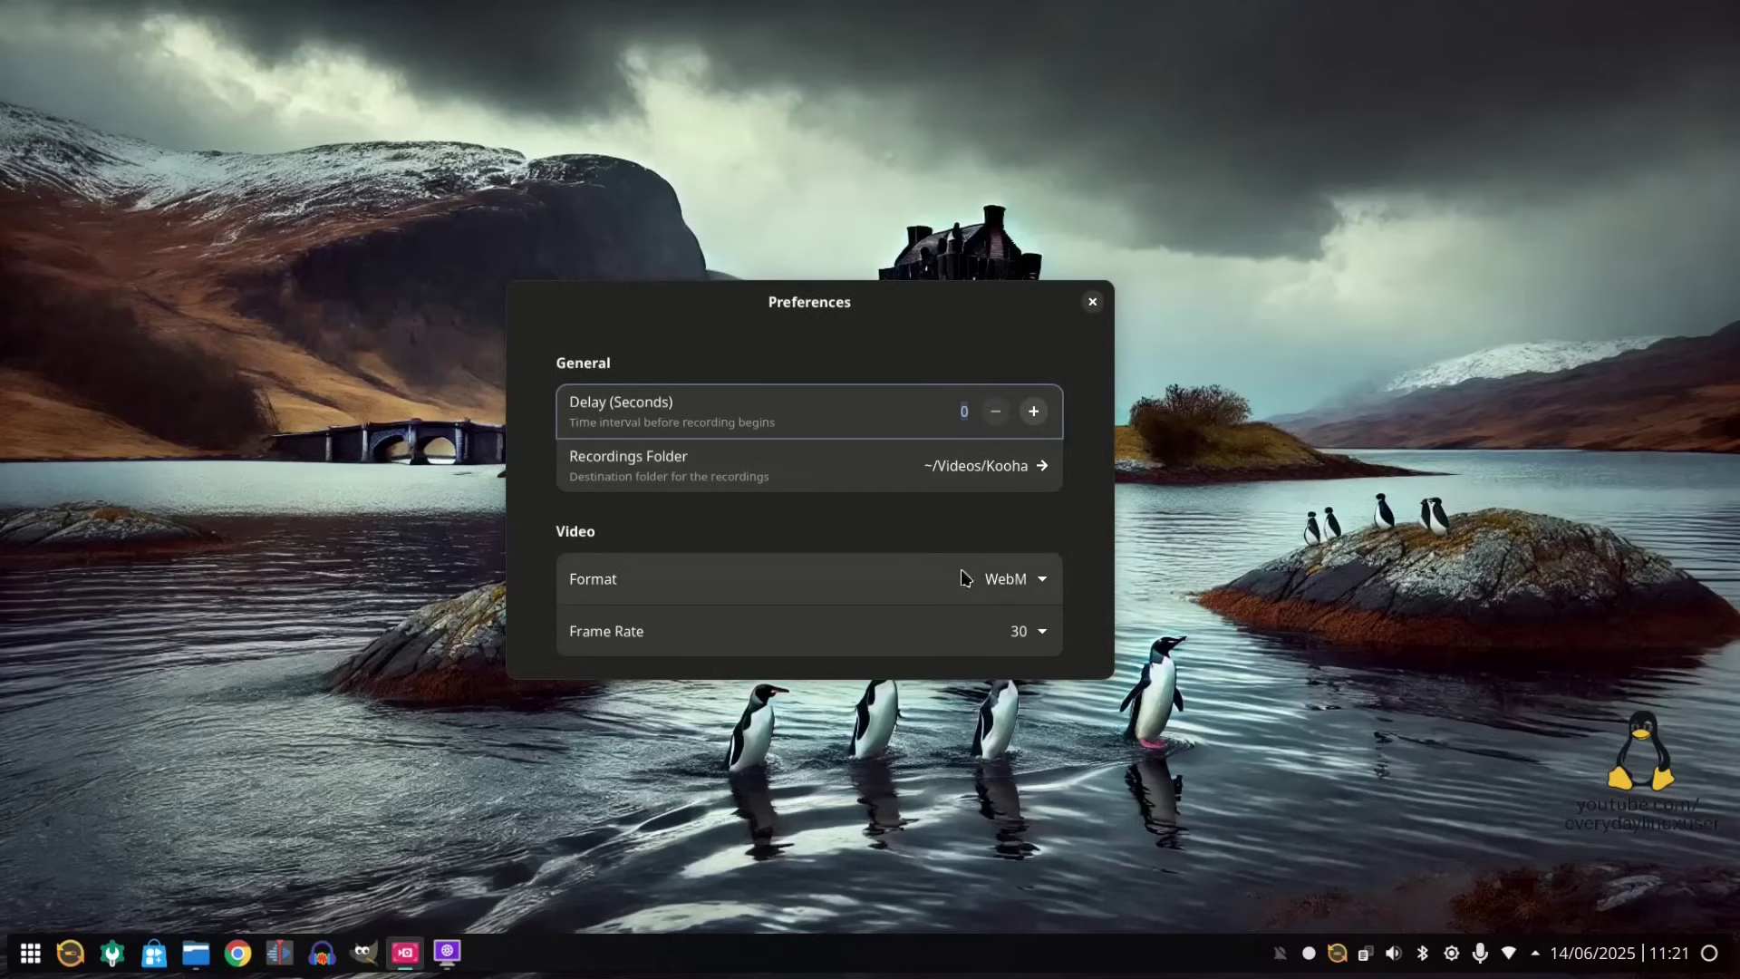
left_click(1031, 579)
left_click(1008, 695)
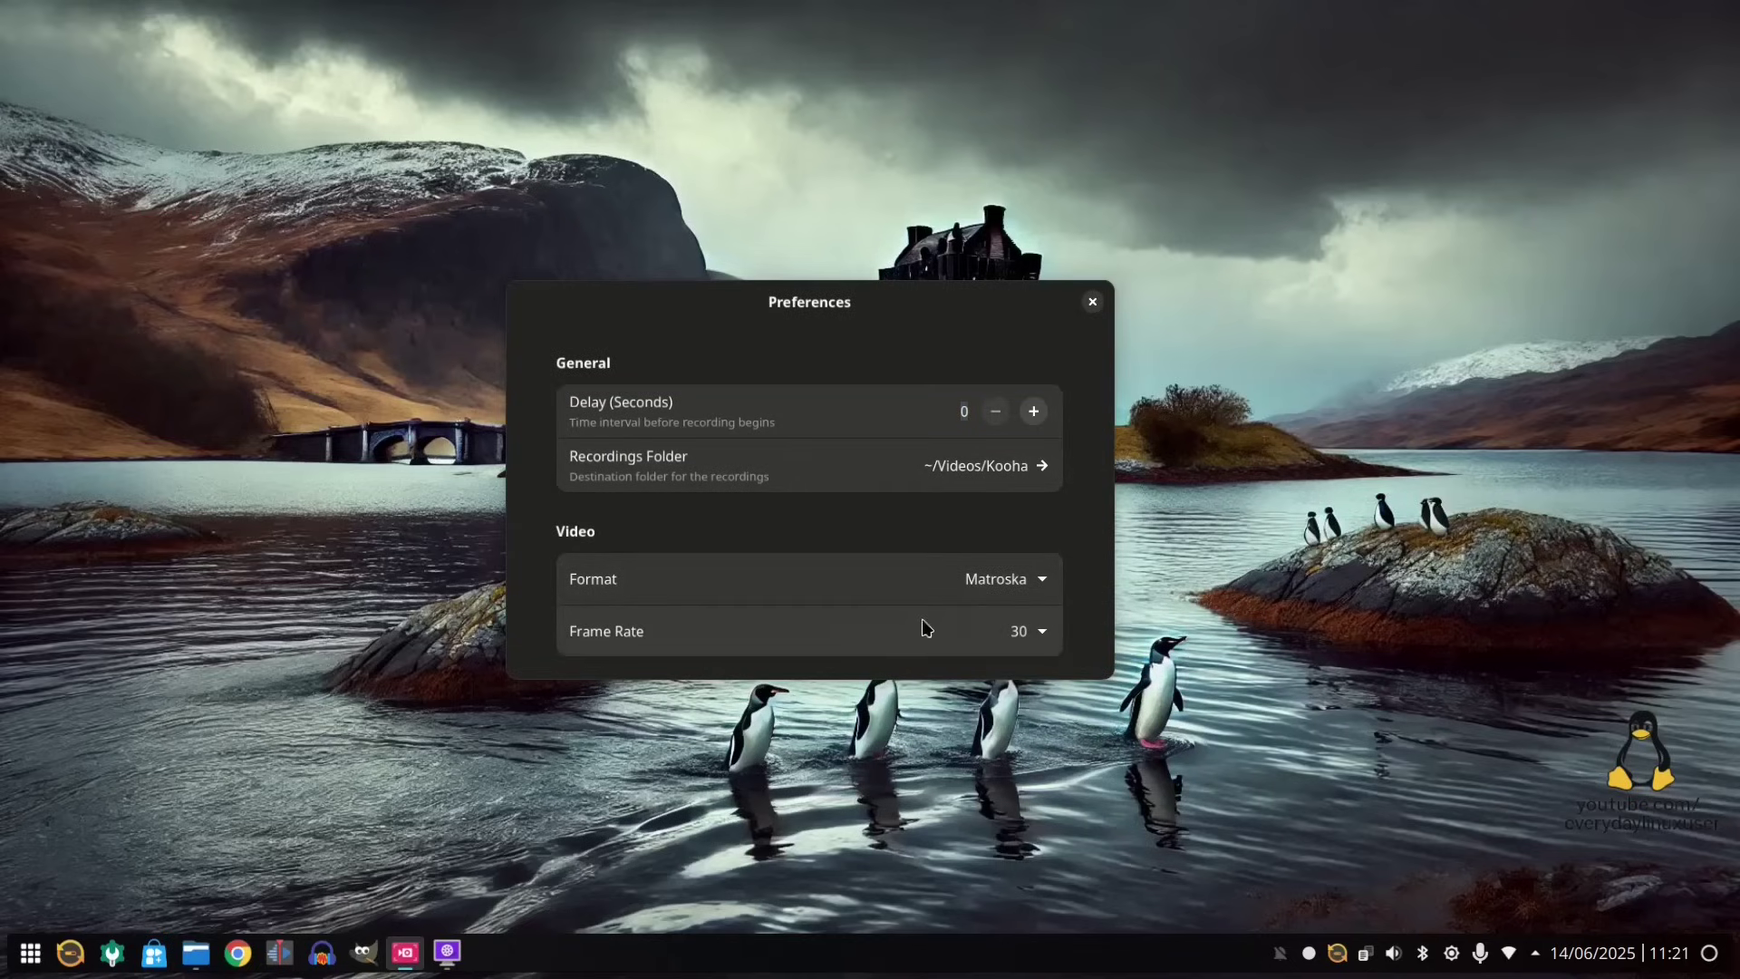
left_click(1092, 302)
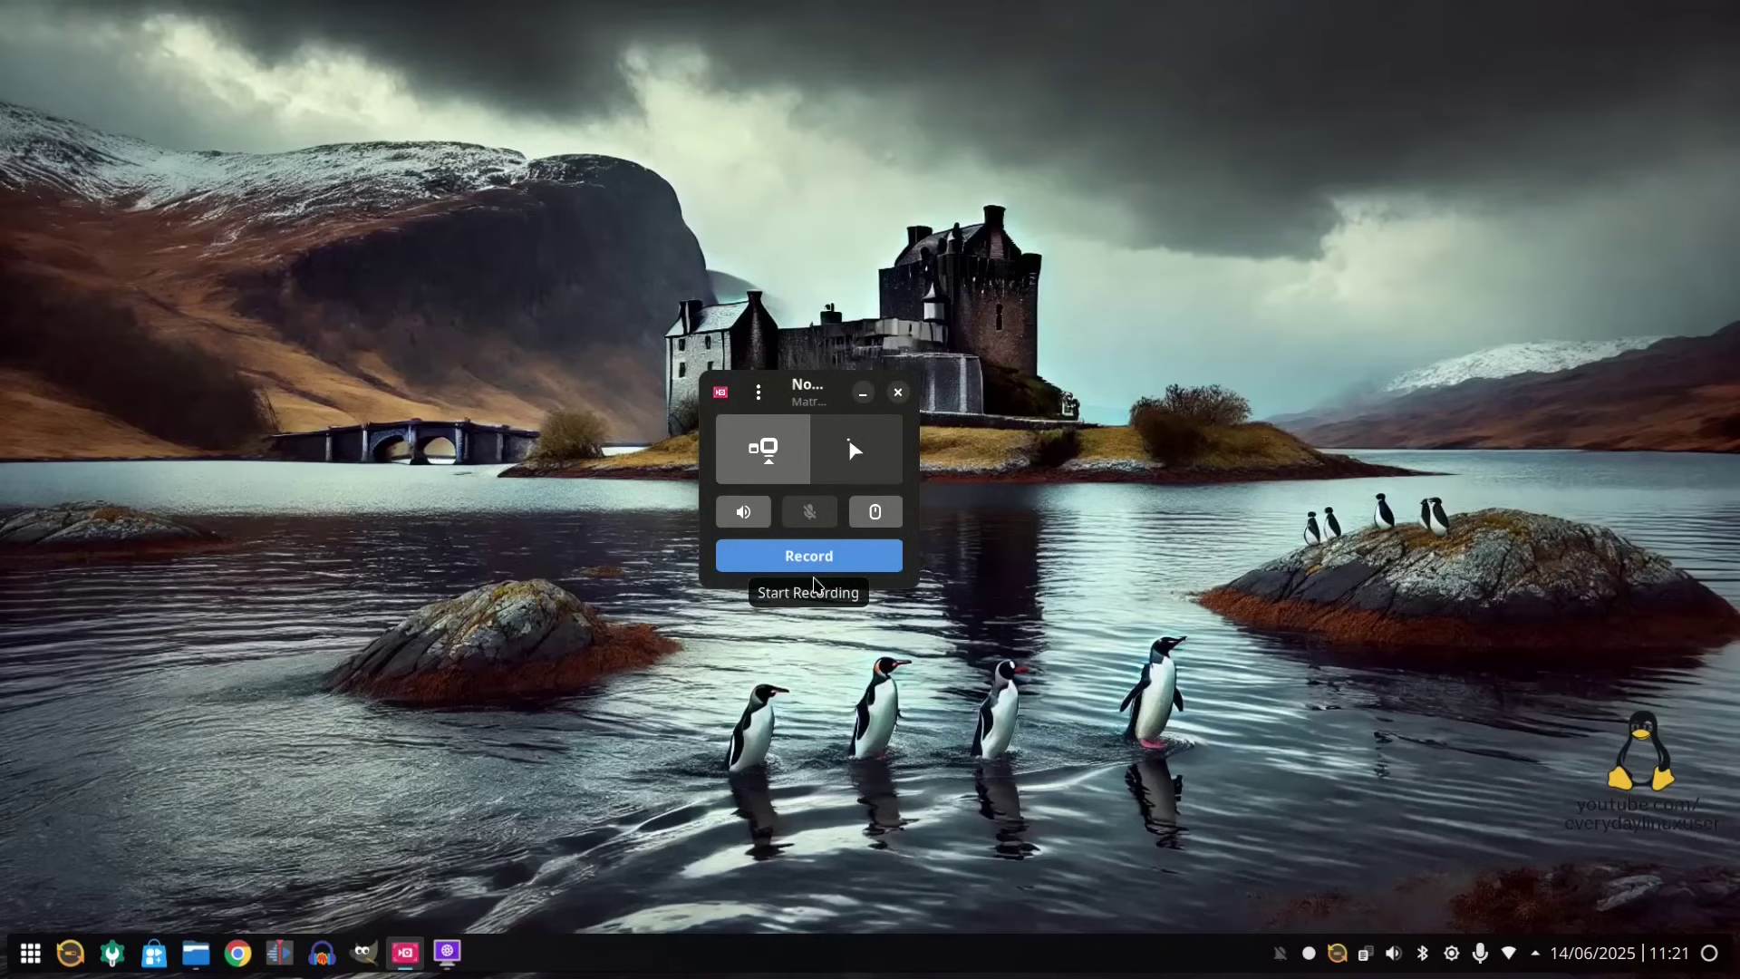
Start a Kooha screen recording and minimise its recording timer window
left_click(812, 569)
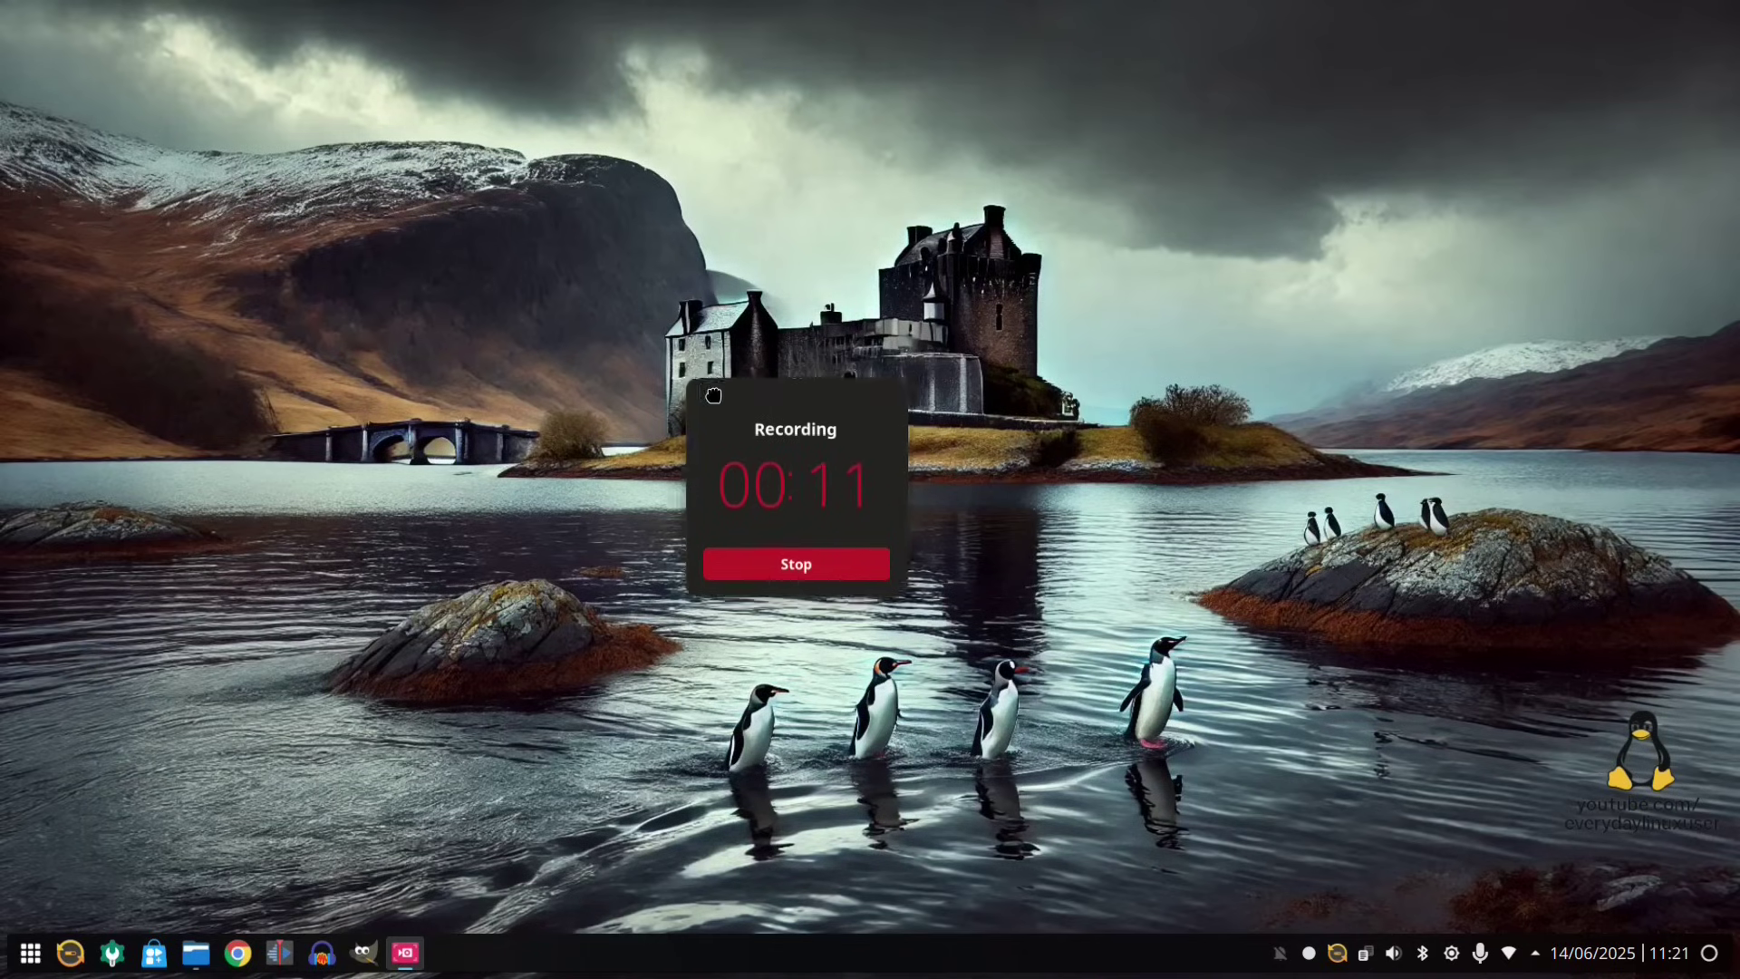
left_click_drag(741, 382, 571, 495)
right_click(589, 501)
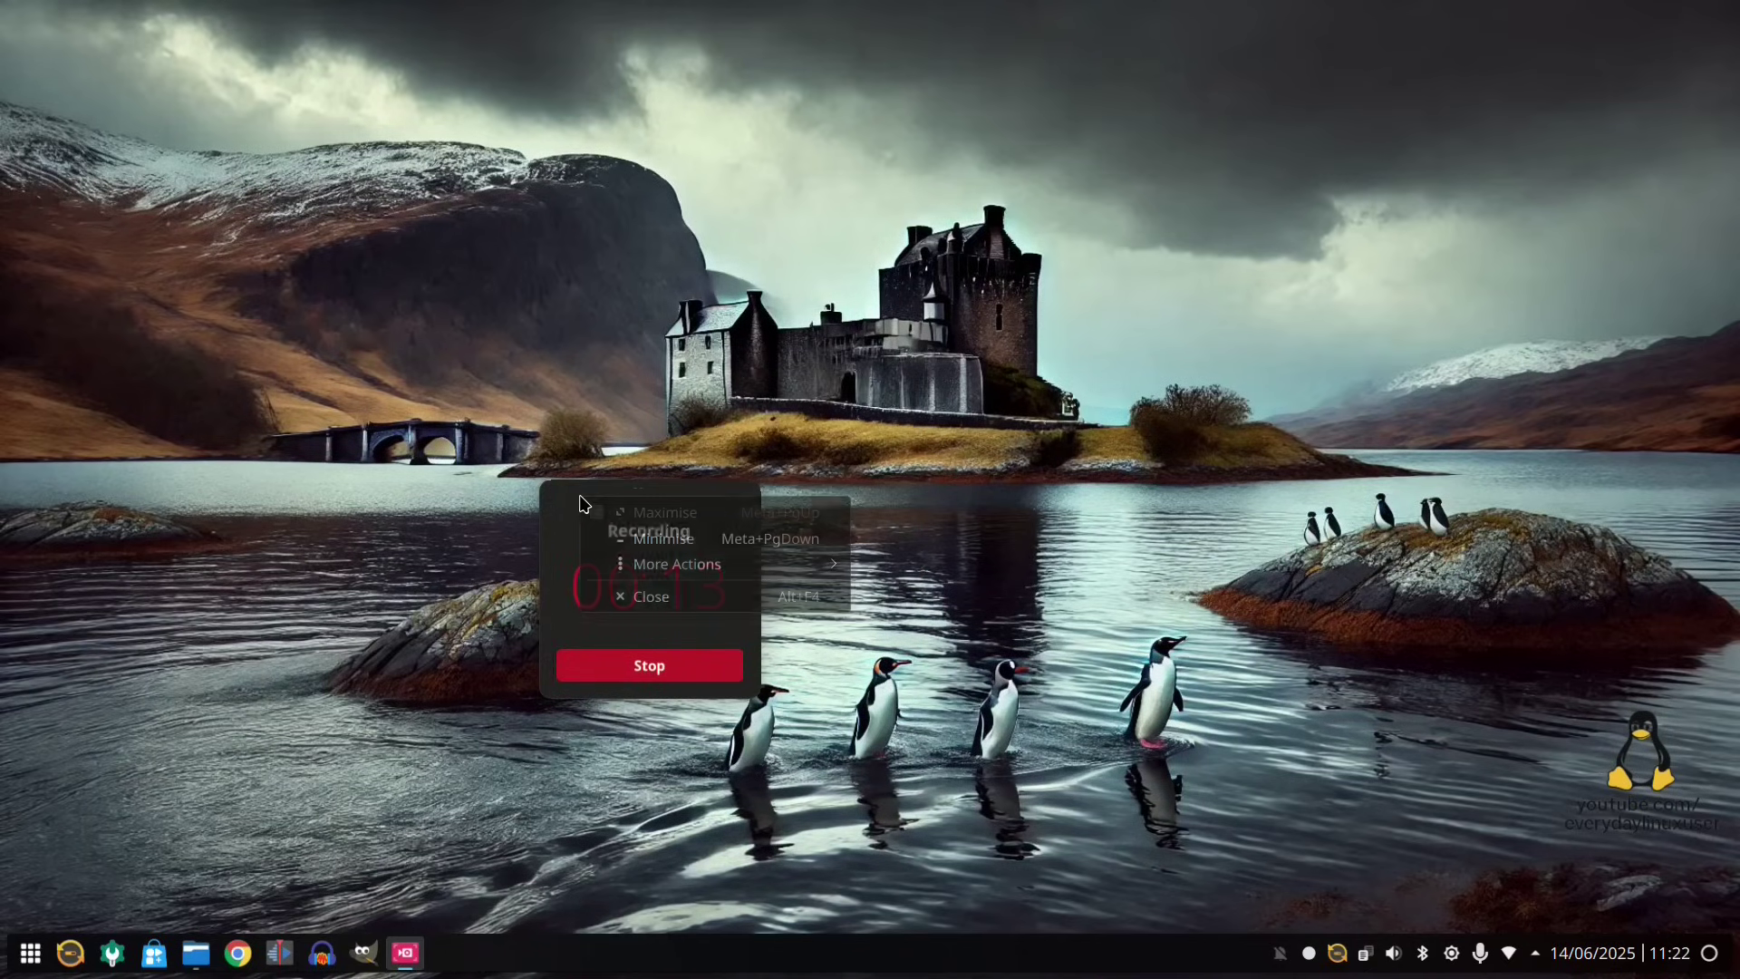
mouse_move(689, 569)
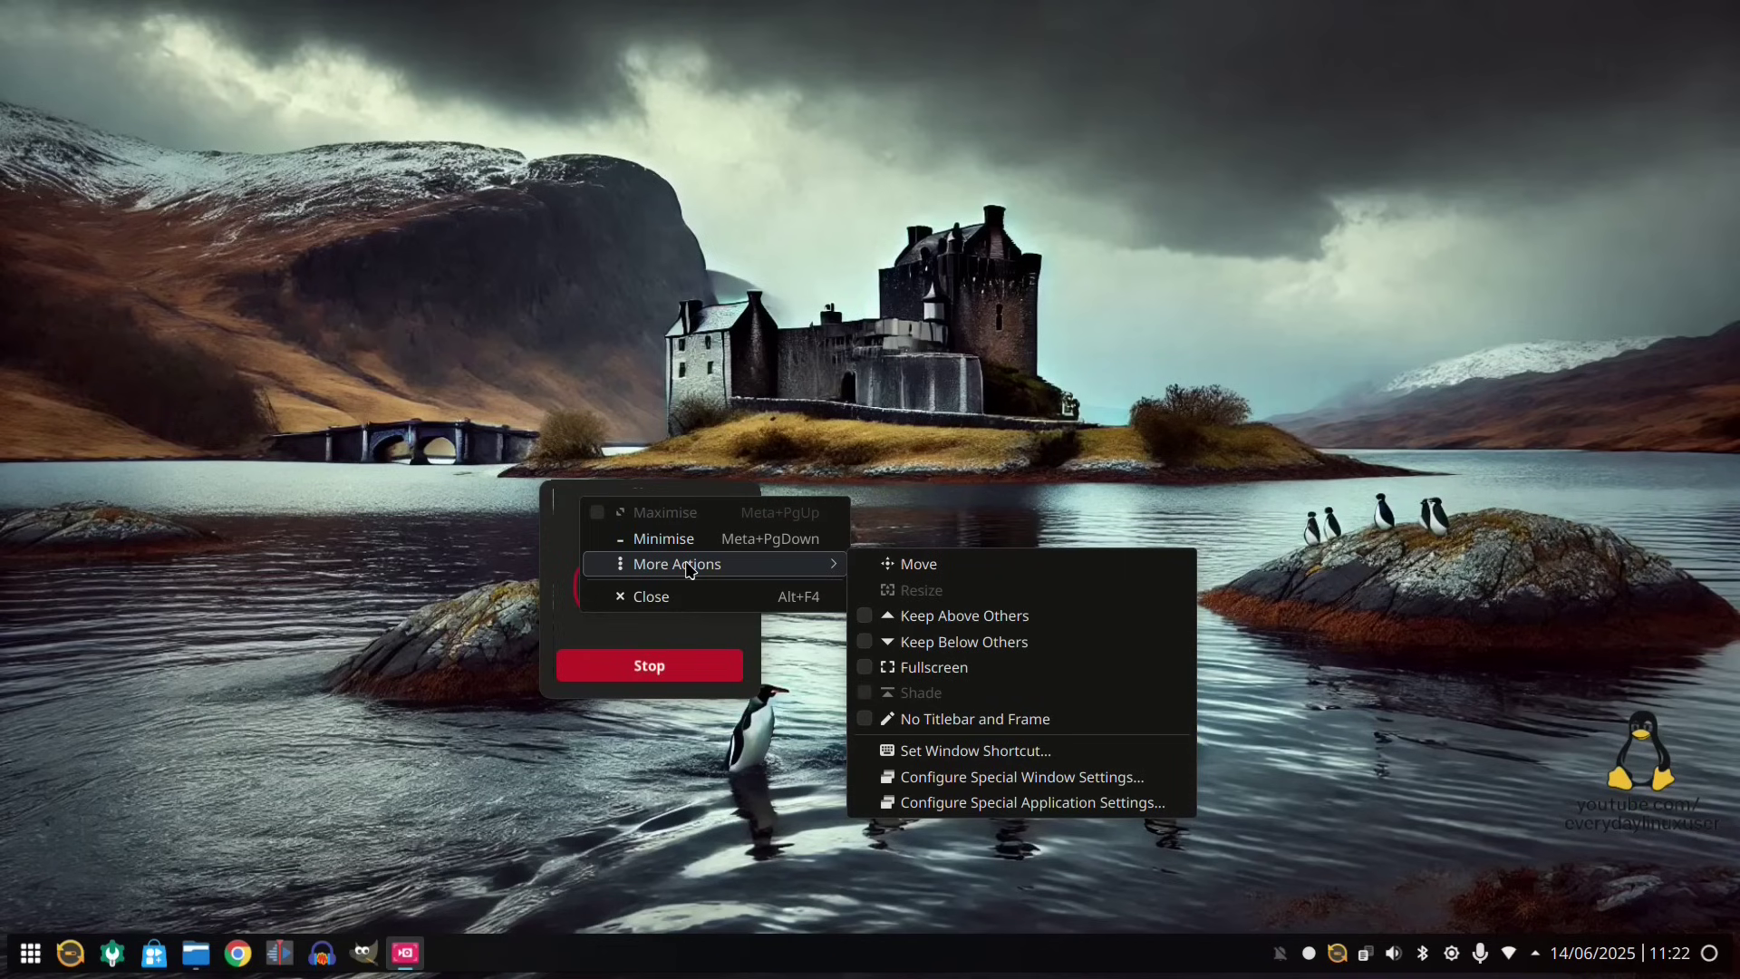
left_click(665, 540)
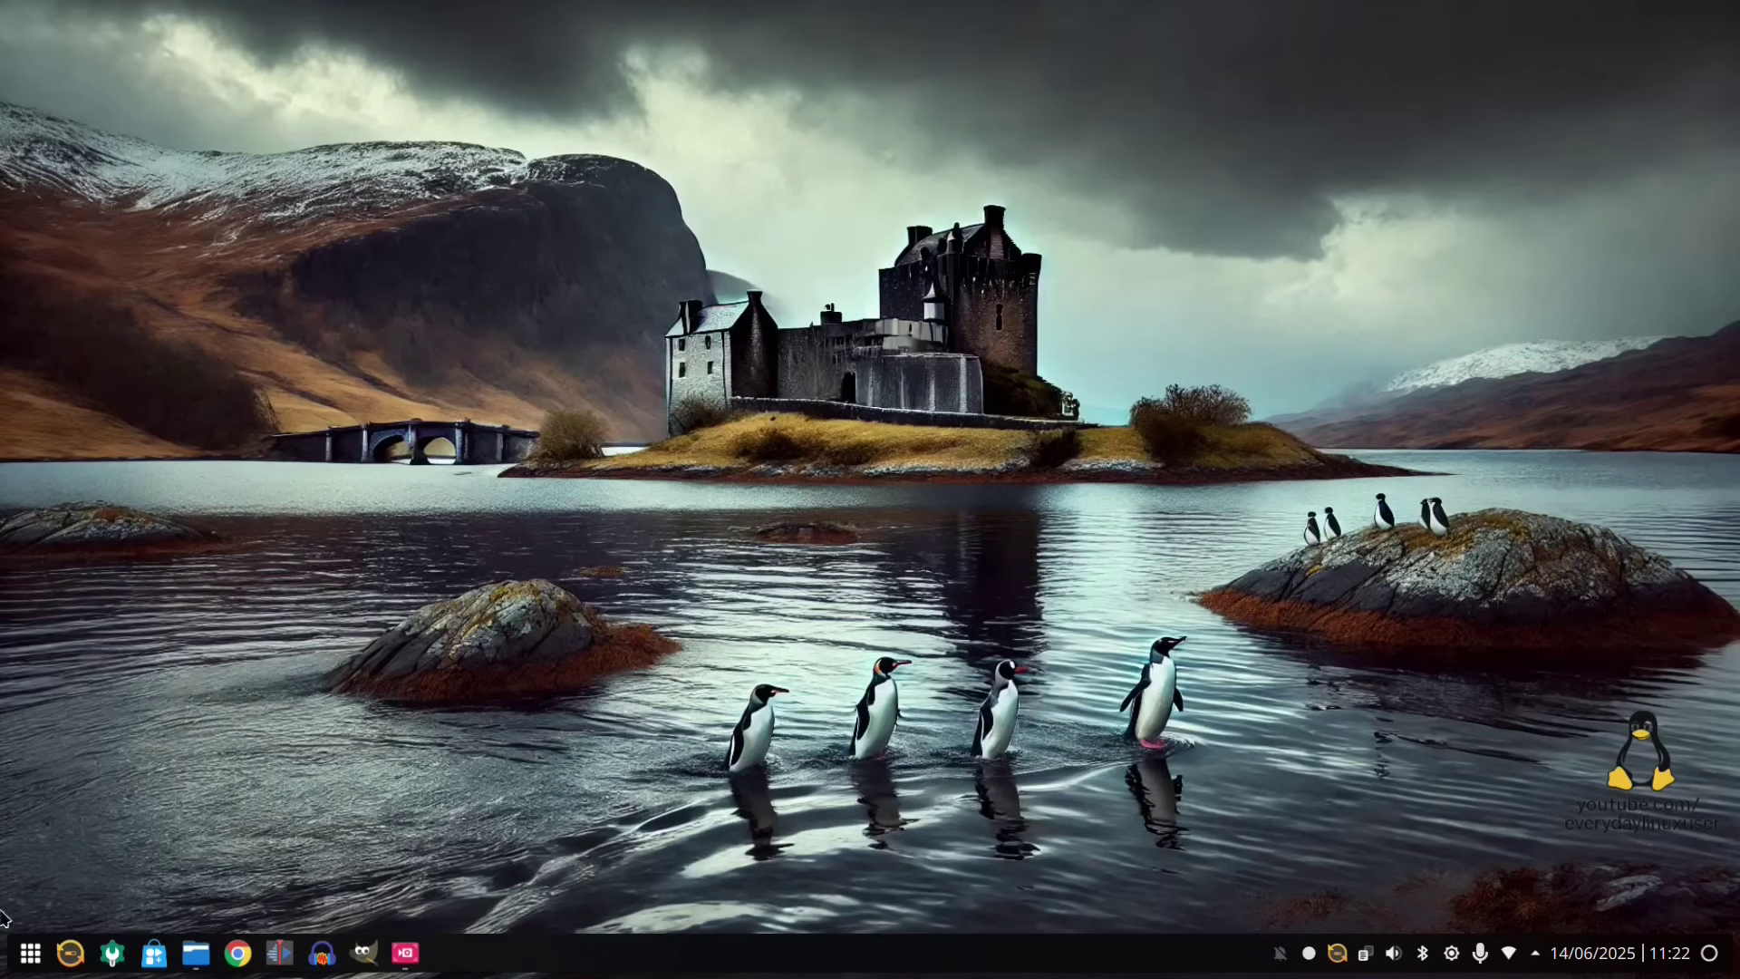
Briefly open the launcher and file manager, then stop the Kooha recording at 00:33
left_click(21, 968)
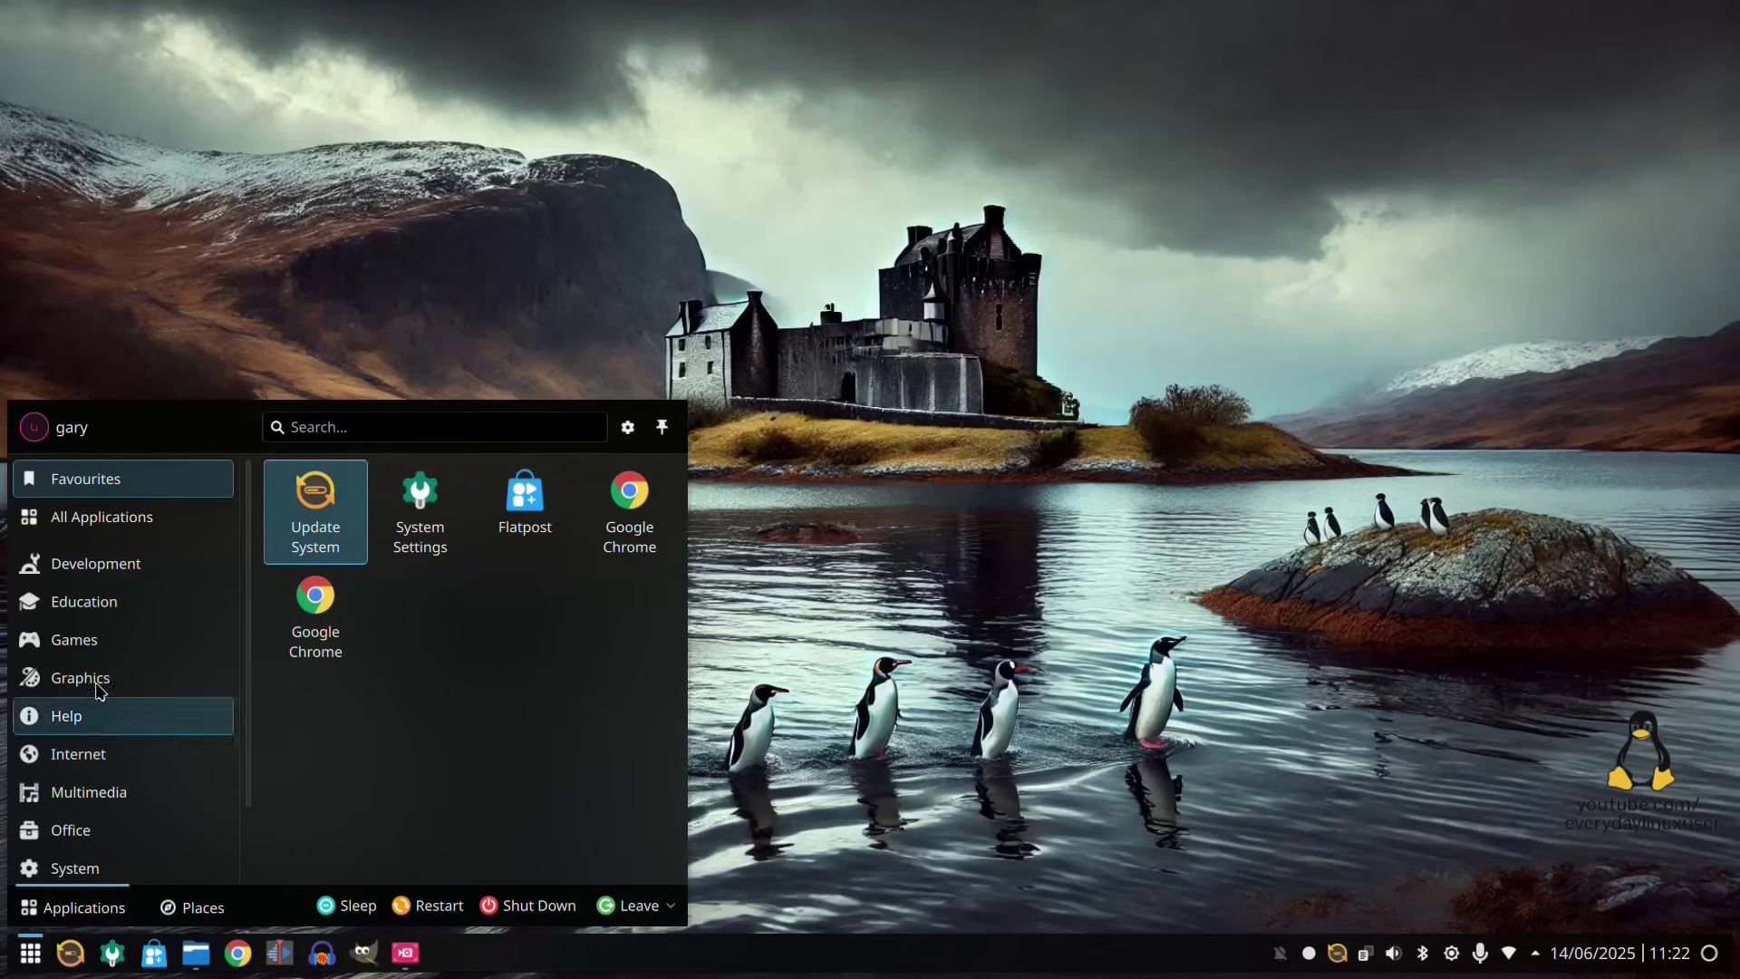
left_click(745, 719)
left_click(198, 960)
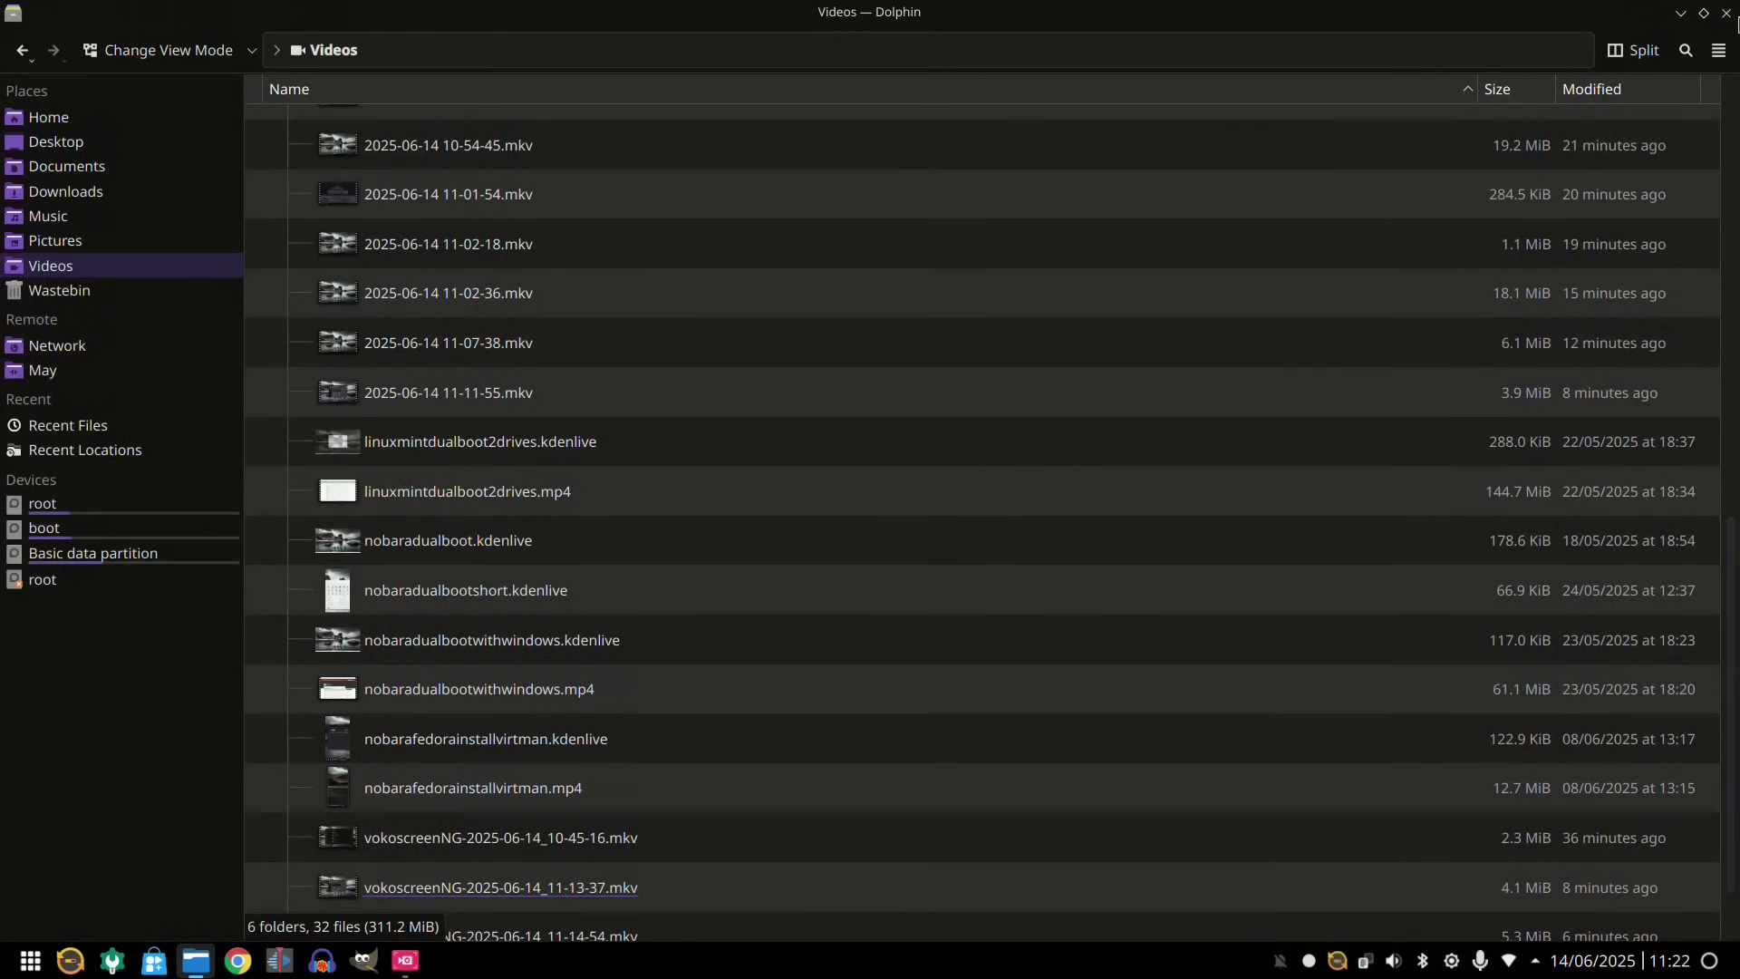
left_click(1726, 13)
left_click(405, 952)
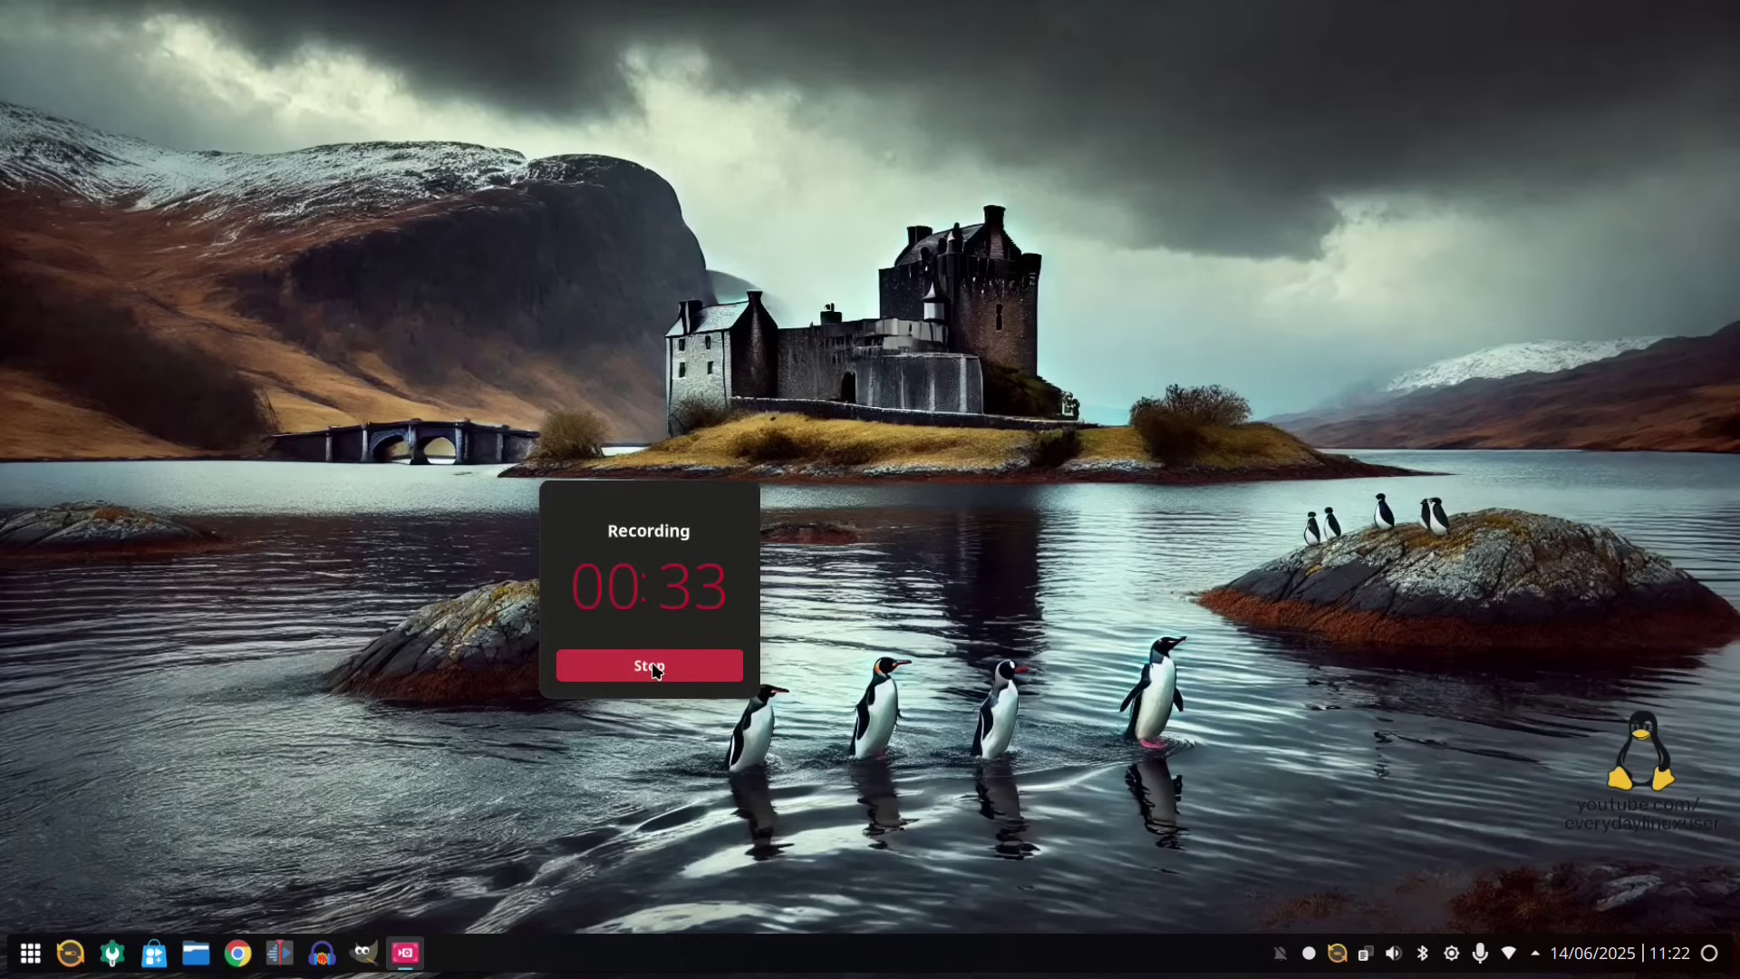
left_click(666, 681)
Open the Kooha recordings folder inside Videos in Dolphin
left_click(197, 953)
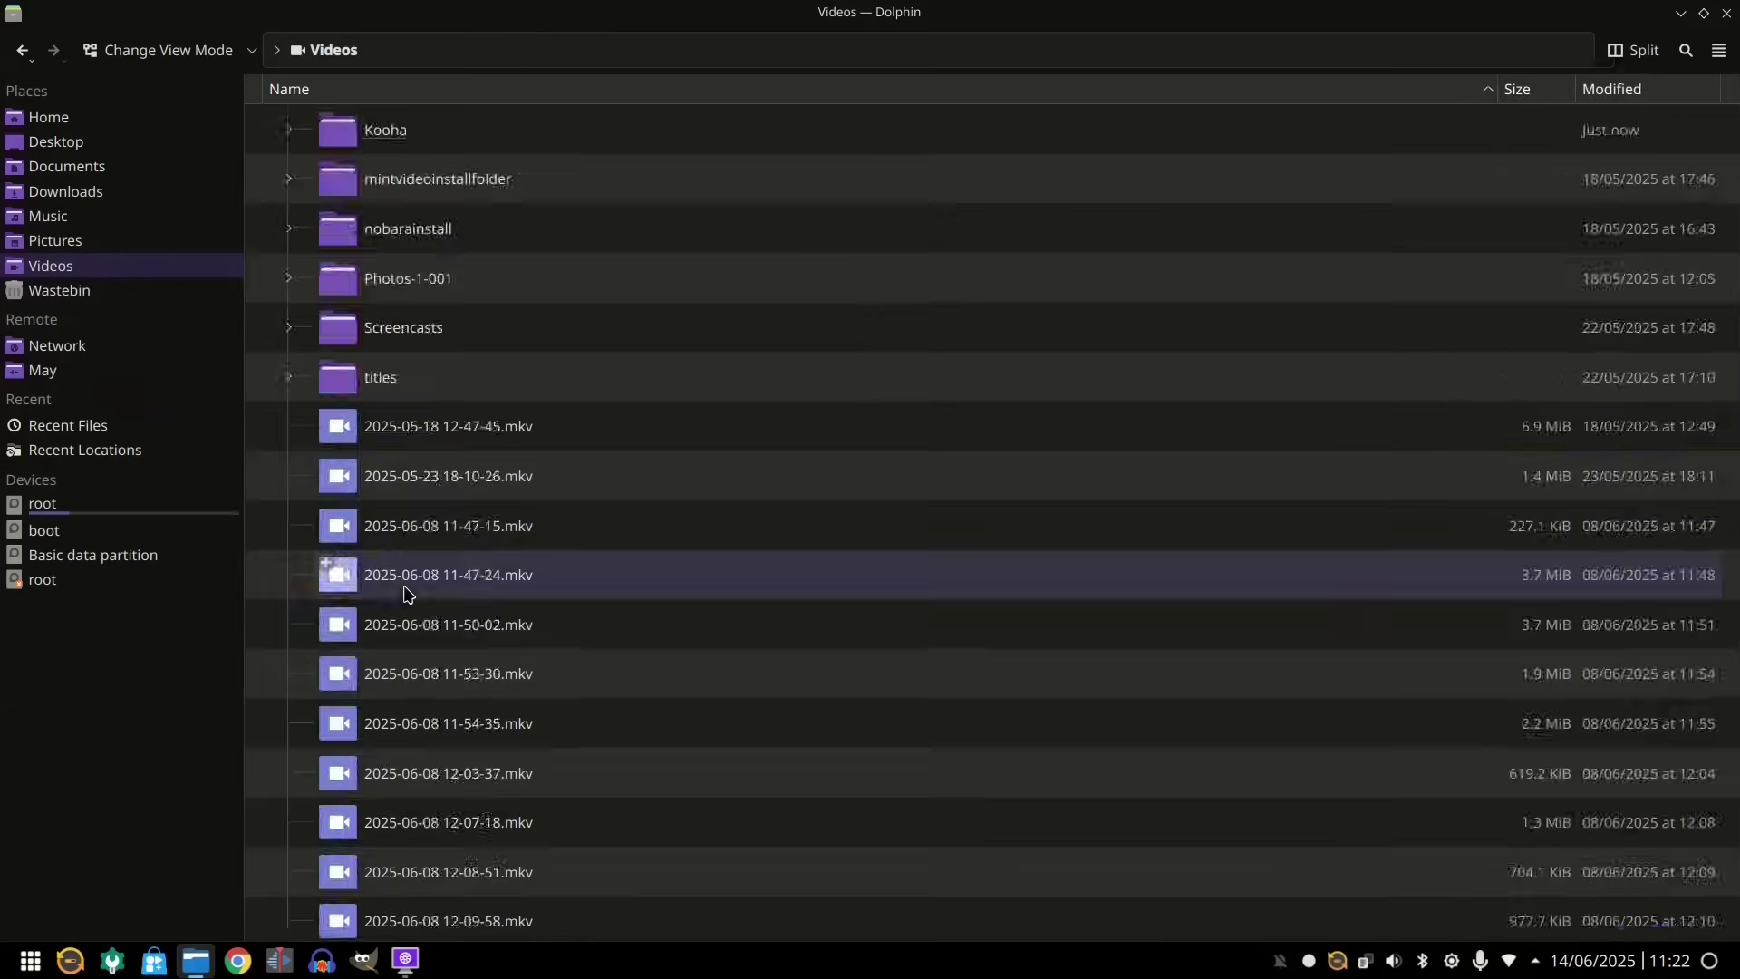
scroll(562, 580, "down", 4)
scroll(572, 532, "up", 4)
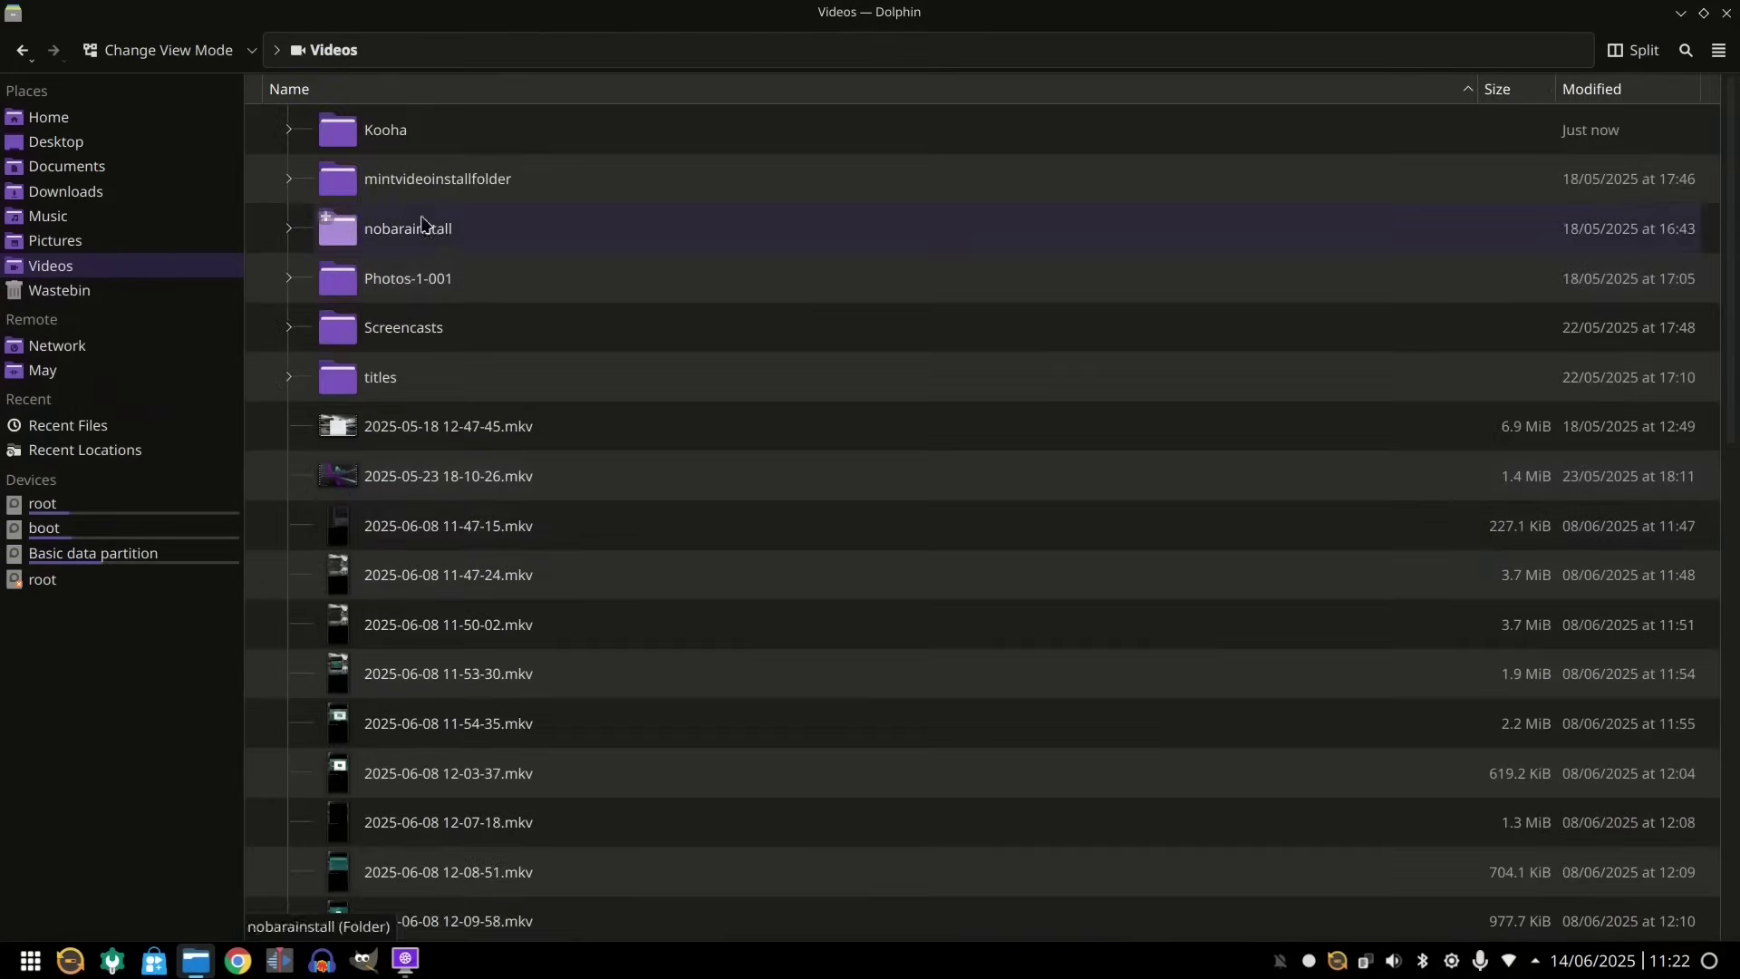
left_click(375, 138)
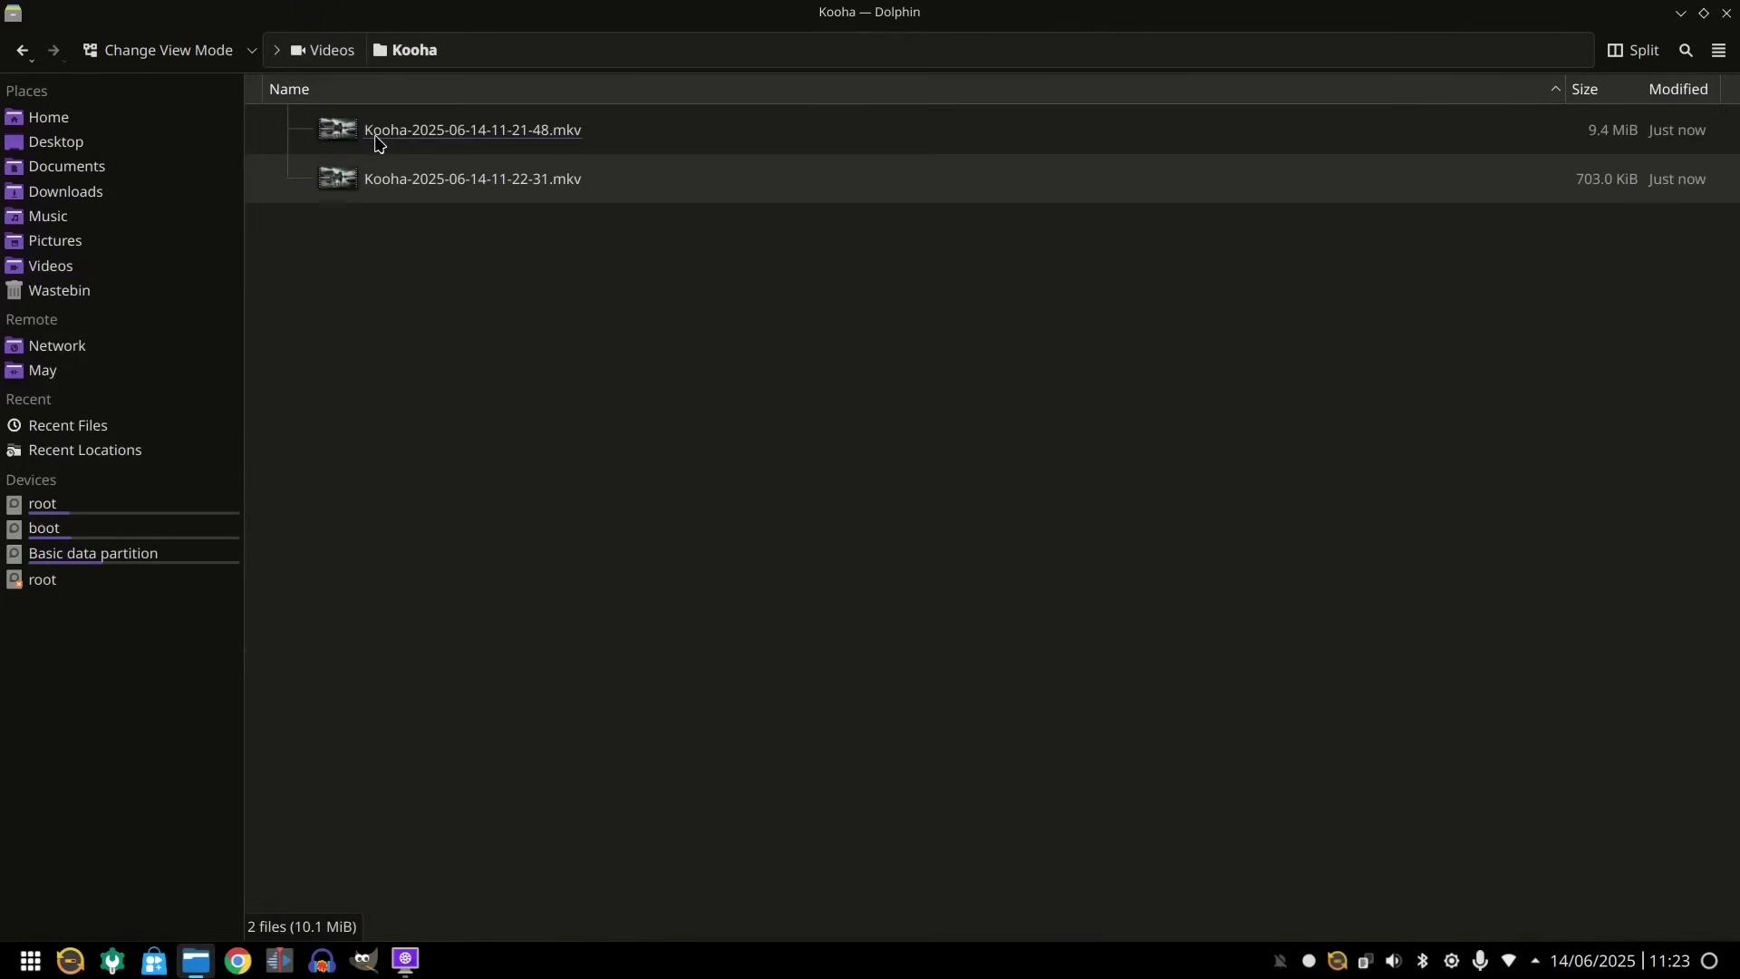
left_click(467, 135)
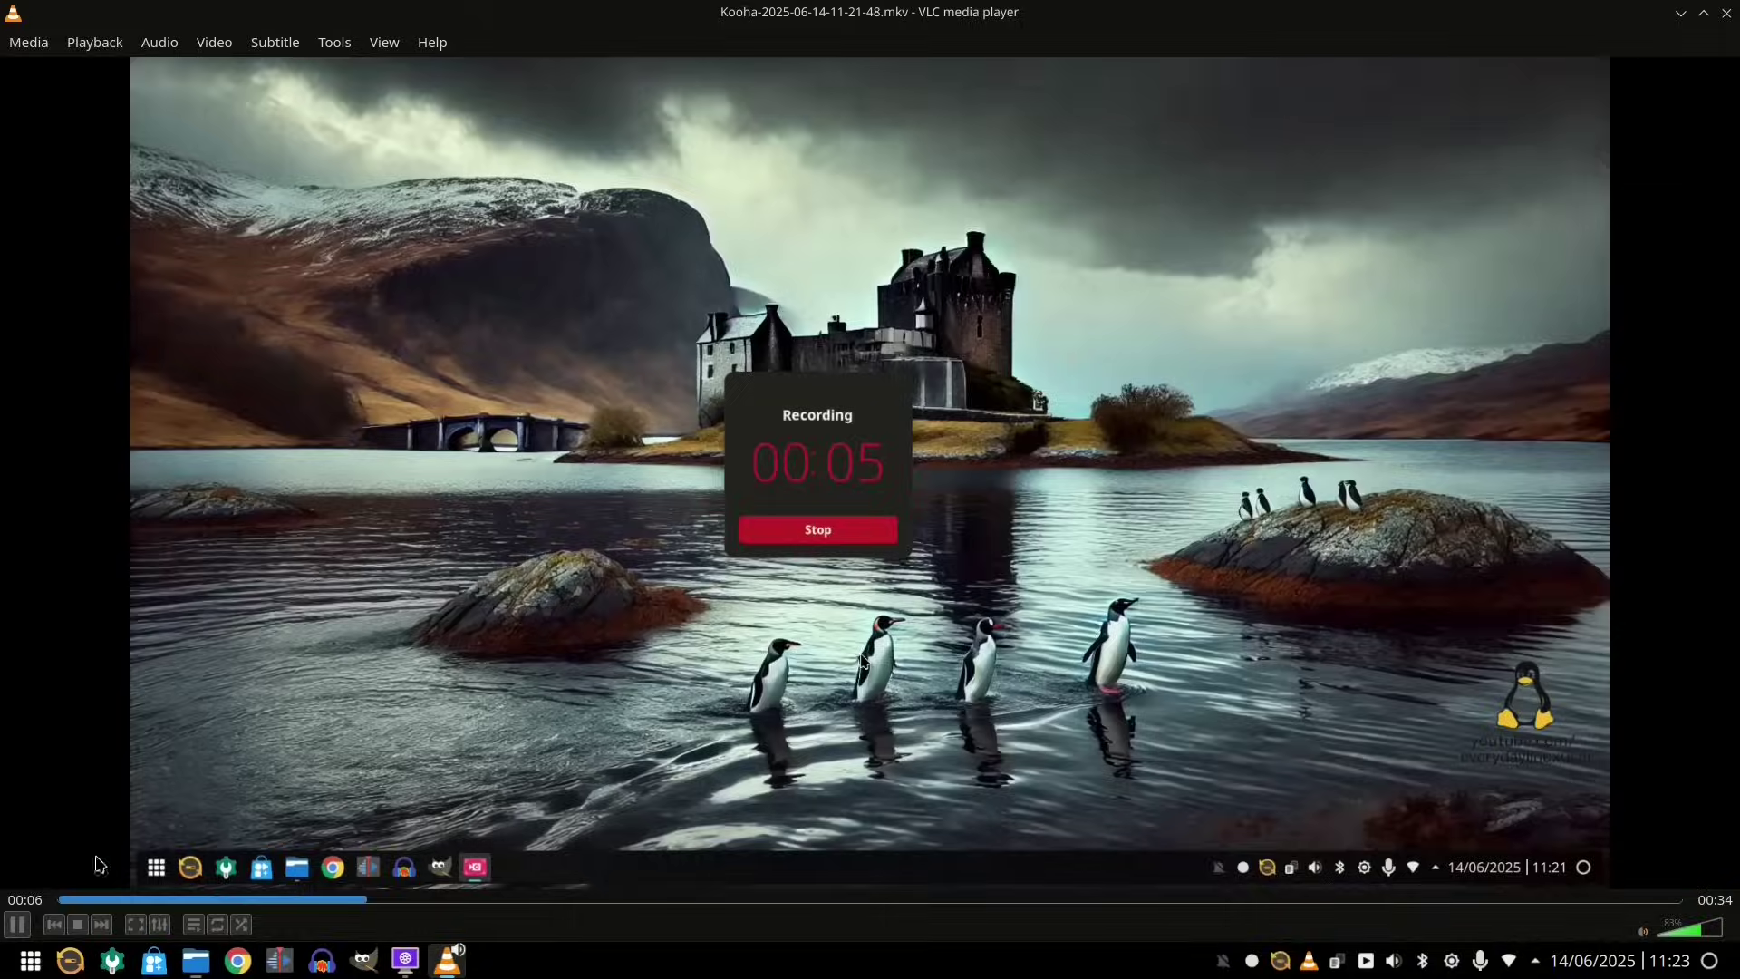
left_click(78, 926)
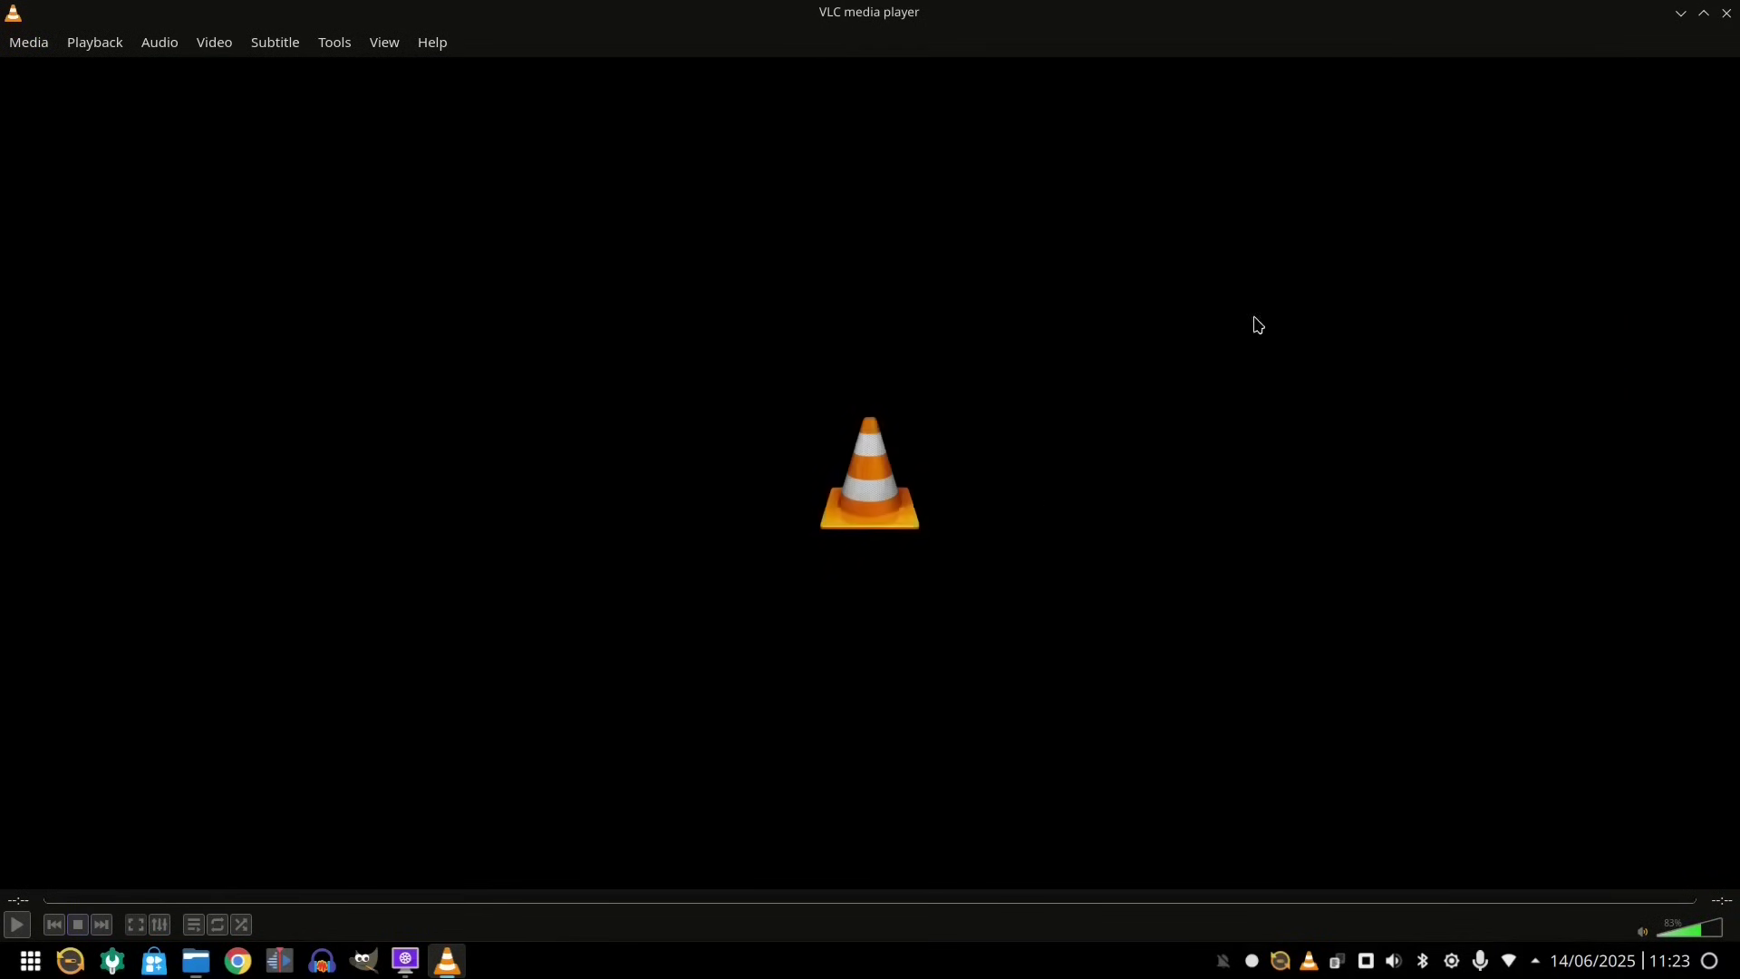
left_click(1726, 12)
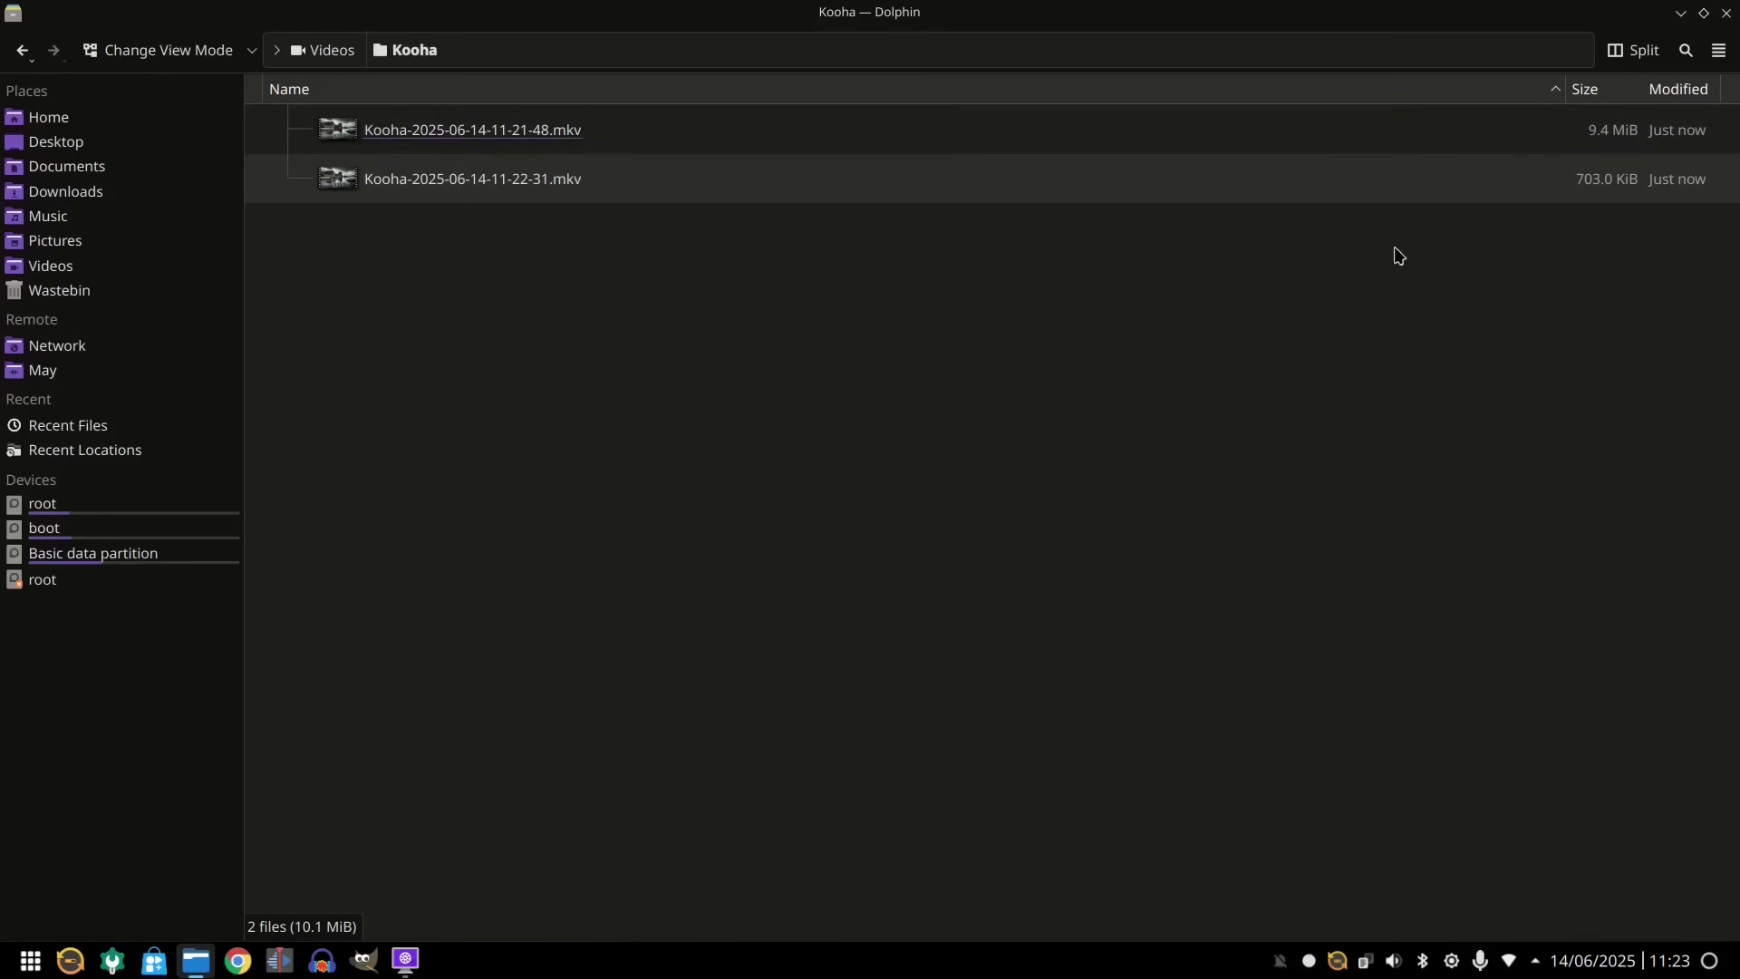
Close the Dolphin file manager, leaving the bare Plasma desktop
left_click(1724, 12)
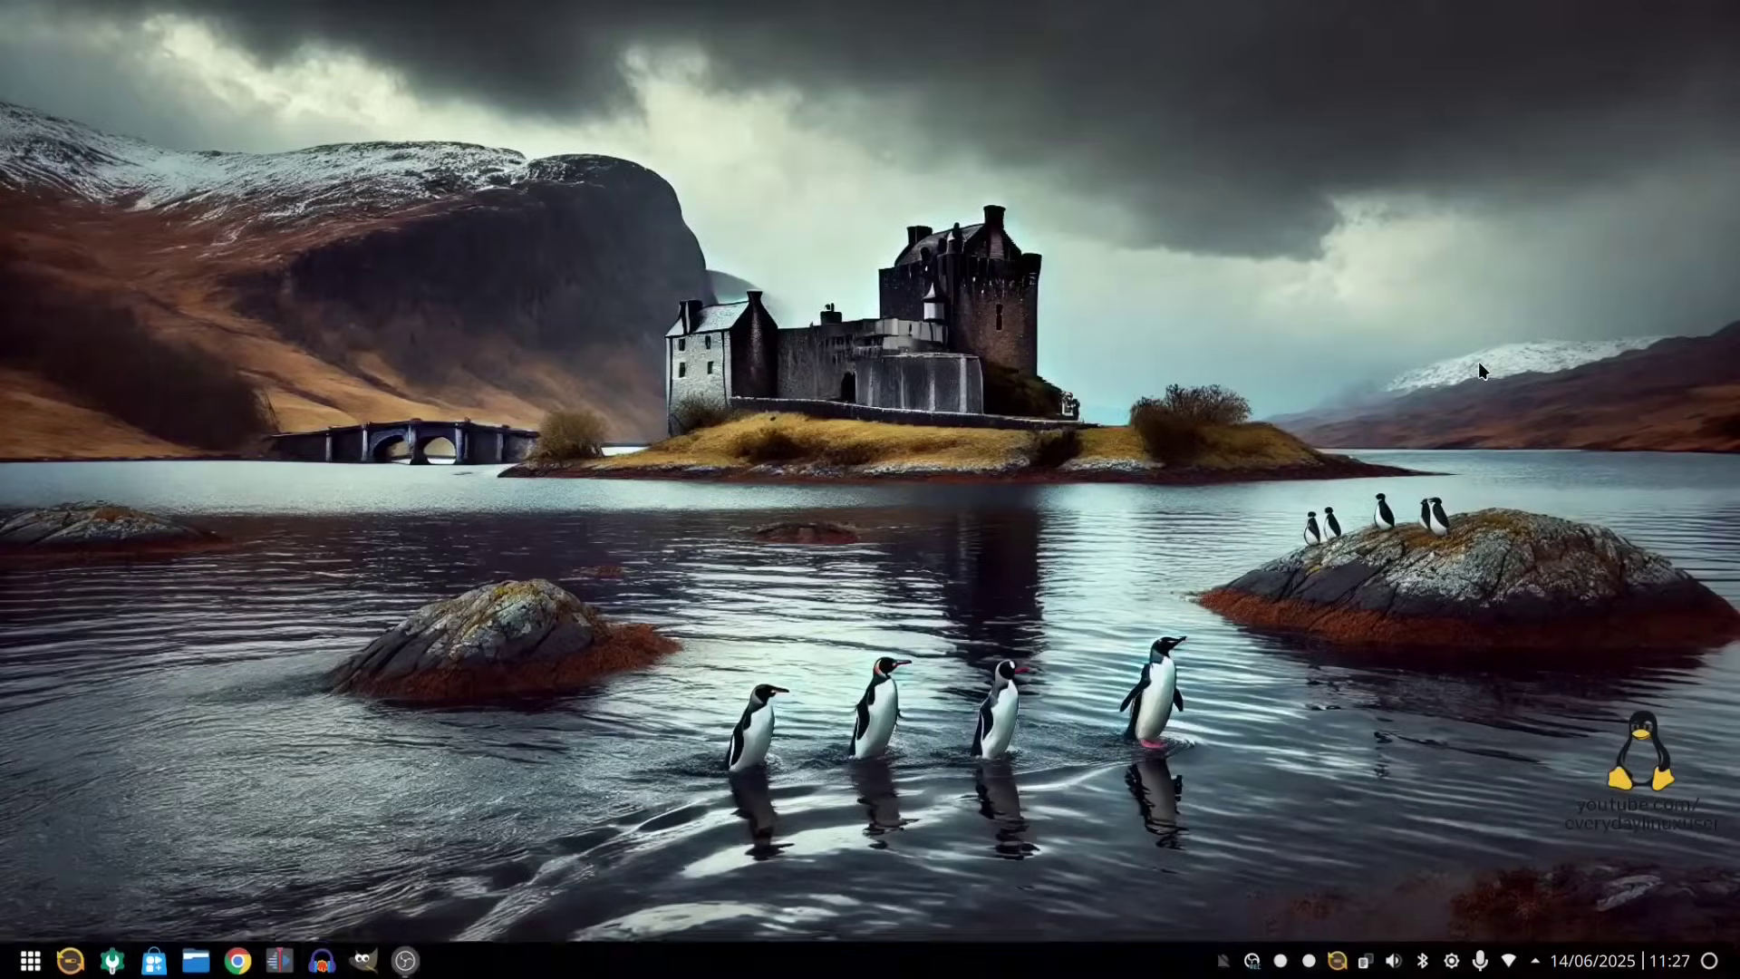